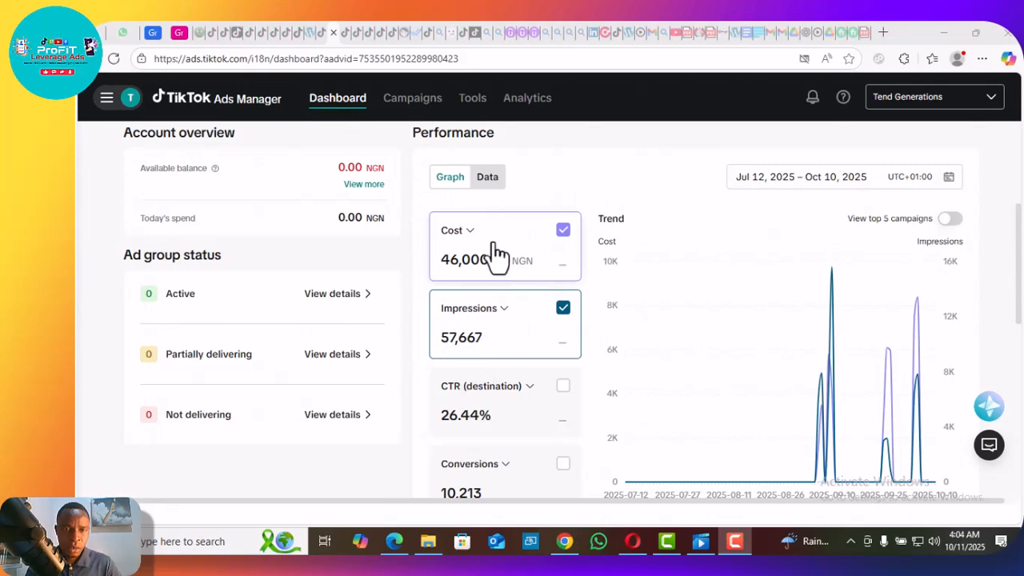
Open Events Manager from the ad account's management tools.
scroll(563, 192, "up", 3)
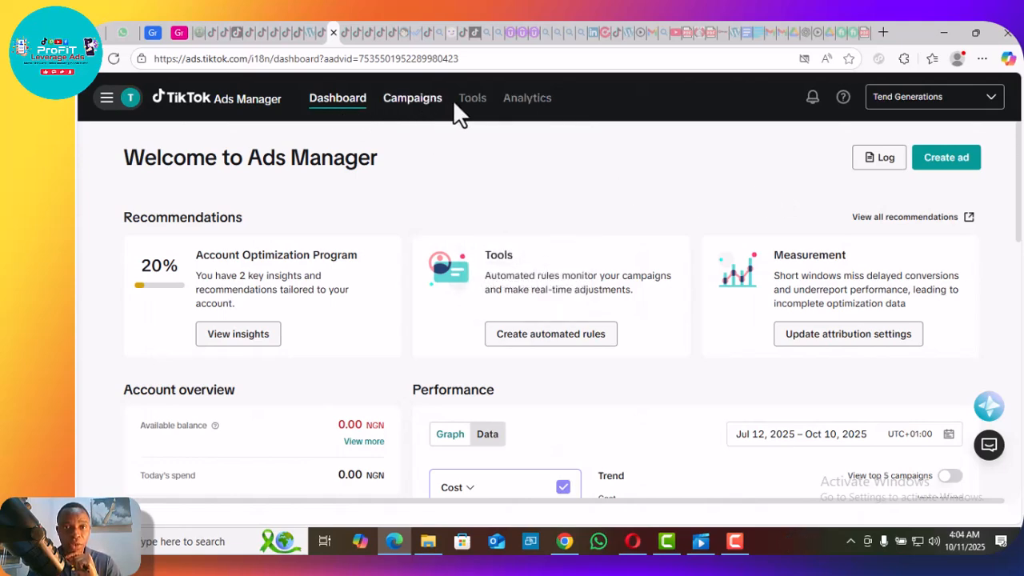
mouse_move(528, 116)
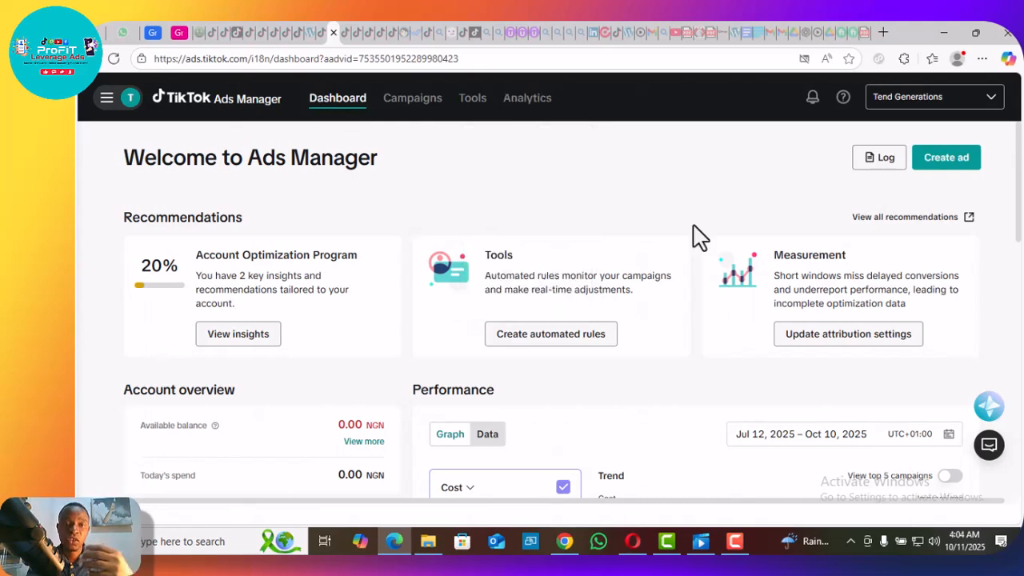
mouse_move(473, 117)
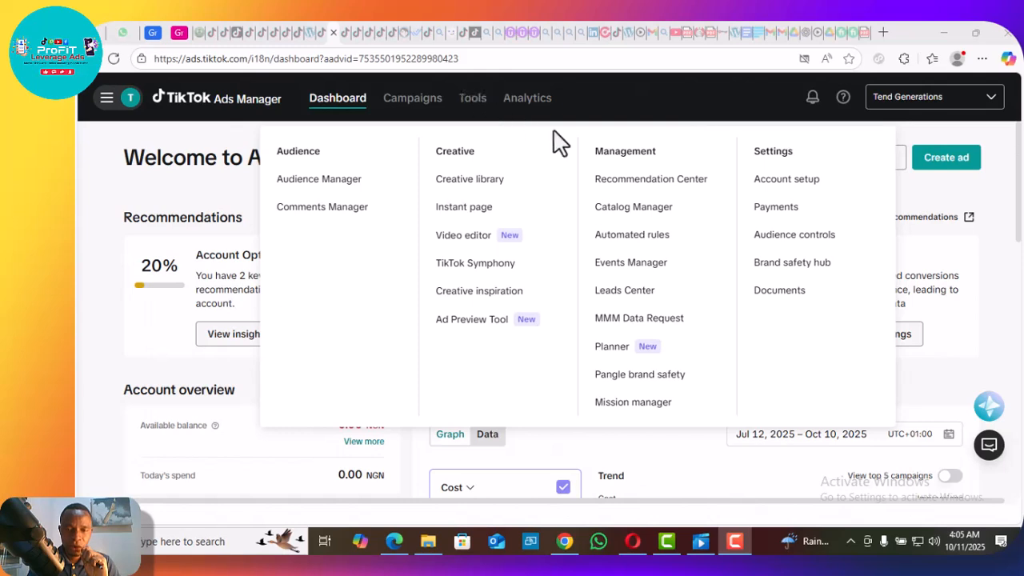
left_click(631, 264)
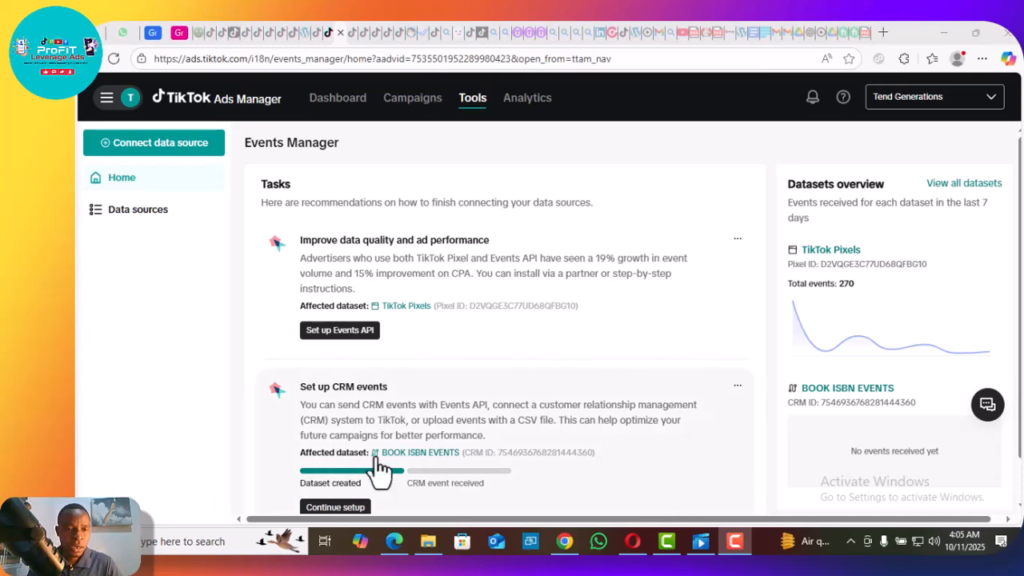
Start connecting a new data source and choose Web as its type.
left_click(196, 148)
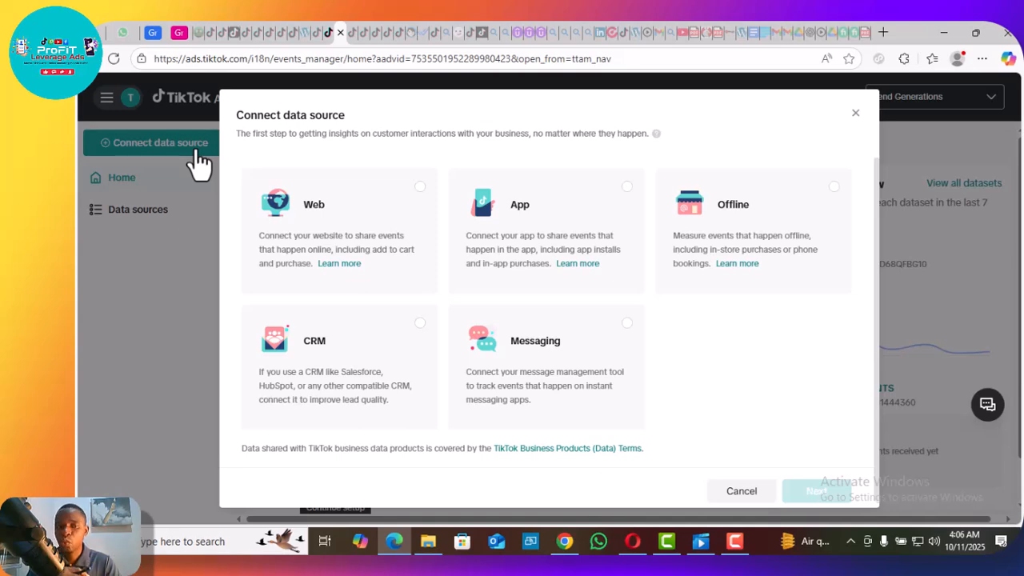
left_click(334, 237)
left_click(816, 490)
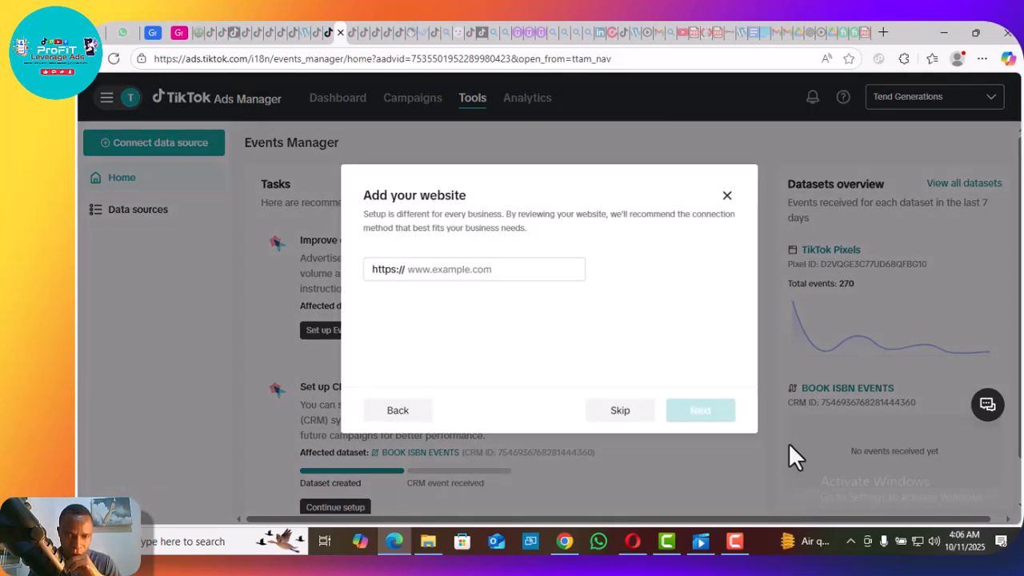
left_click(500, 267)
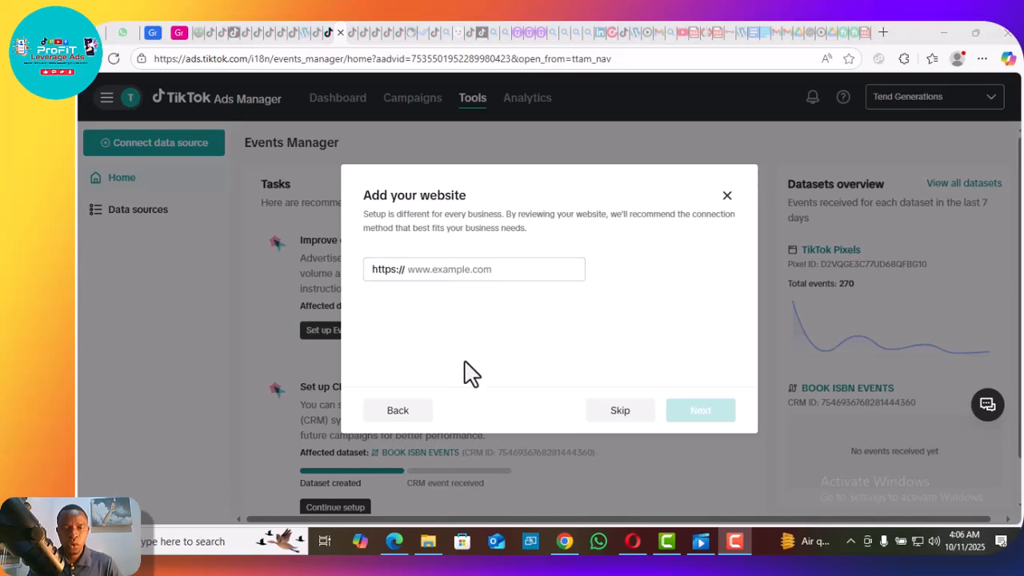
left_click(462, 268)
type("needmet.com.ng/")
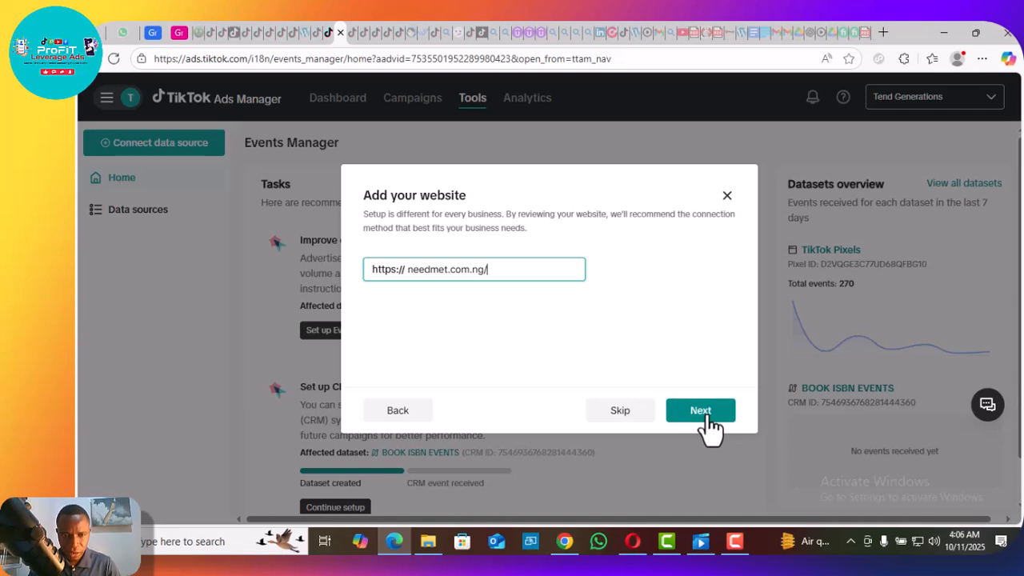
key("Left")
key("Left")
key("Left")
key("Left")
key("Left")
key("Left")
key("Left")
key("Left")
key("Left")
key("Left")
key("Left")
key("Left")
key("Left")
key("Left")
key("Left")
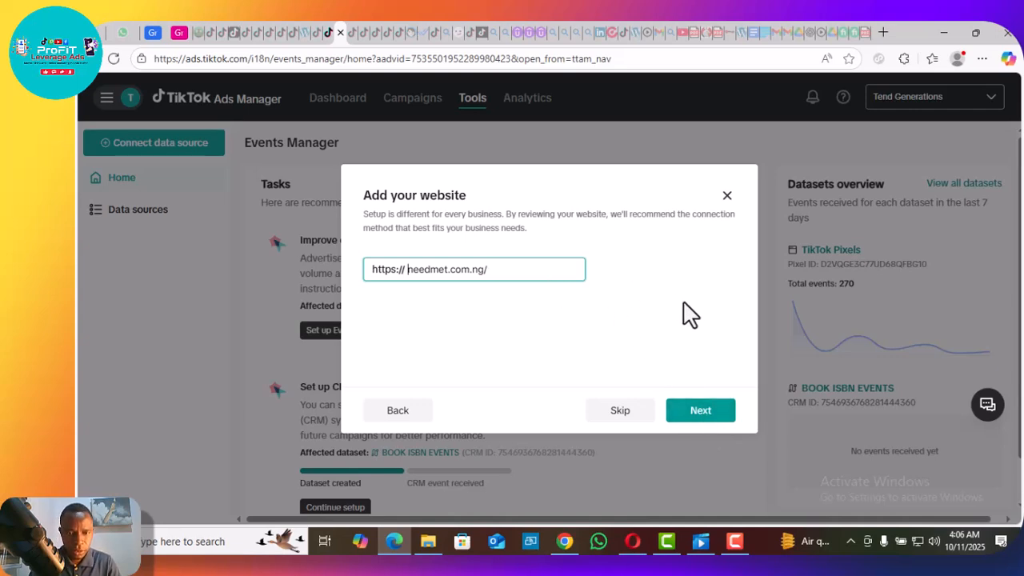
left_click(650, 298)
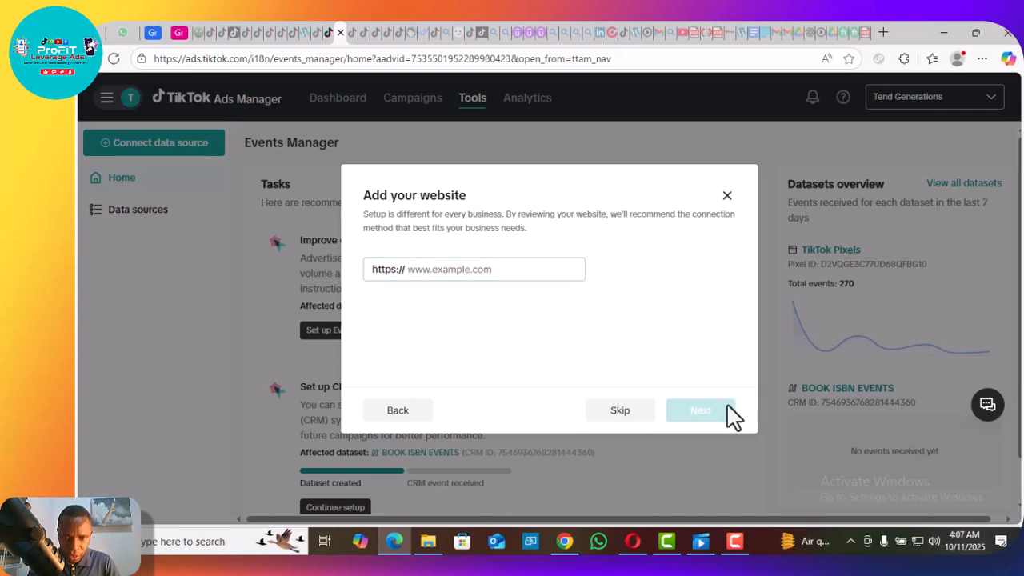
Enter needmet.com.ng/ as the website address for the data source and continue.
left_click(476, 269)
type("needmet.com.ng/")
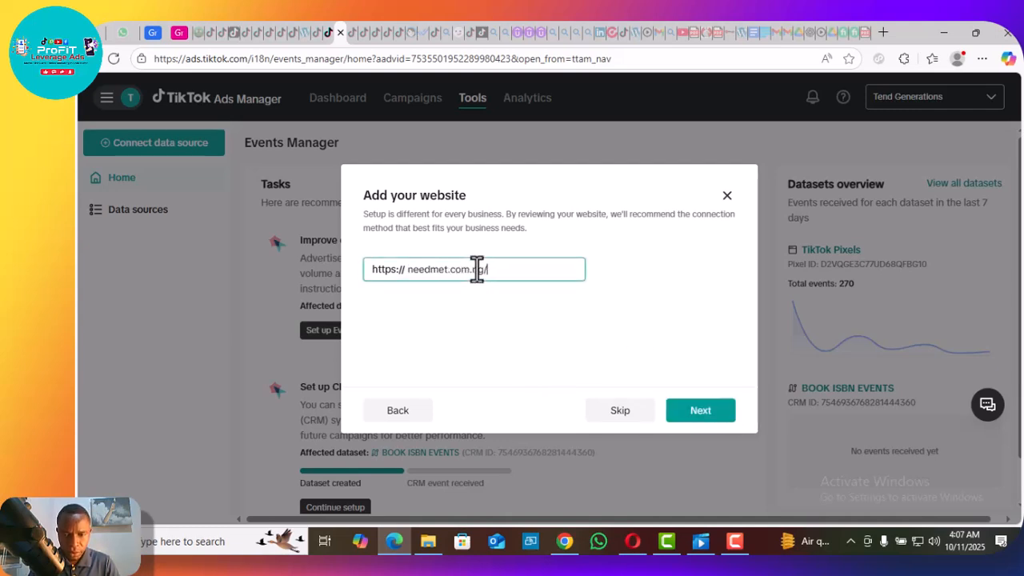
left_click(711, 423)
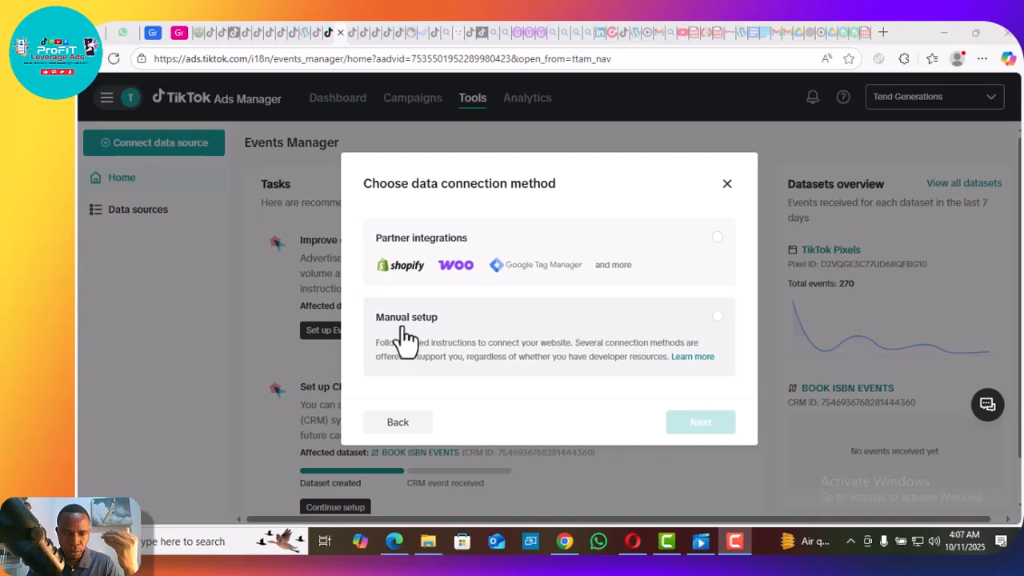
Choose partner integrations as the connection method and select WordPress as the partner, with the WordPress-only website setup.
left_click(613, 281)
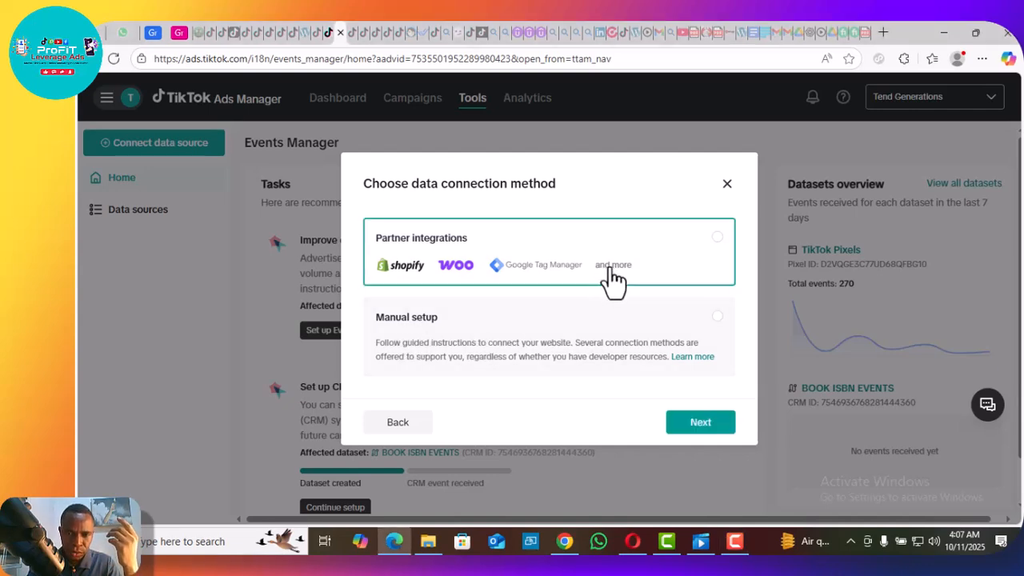
left_click(702, 423)
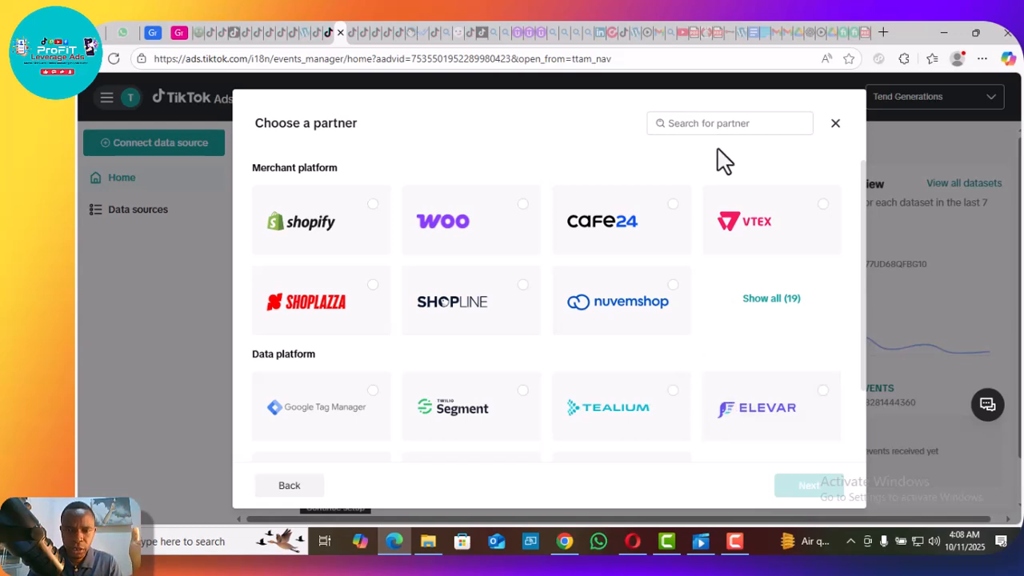
left_click(693, 124)
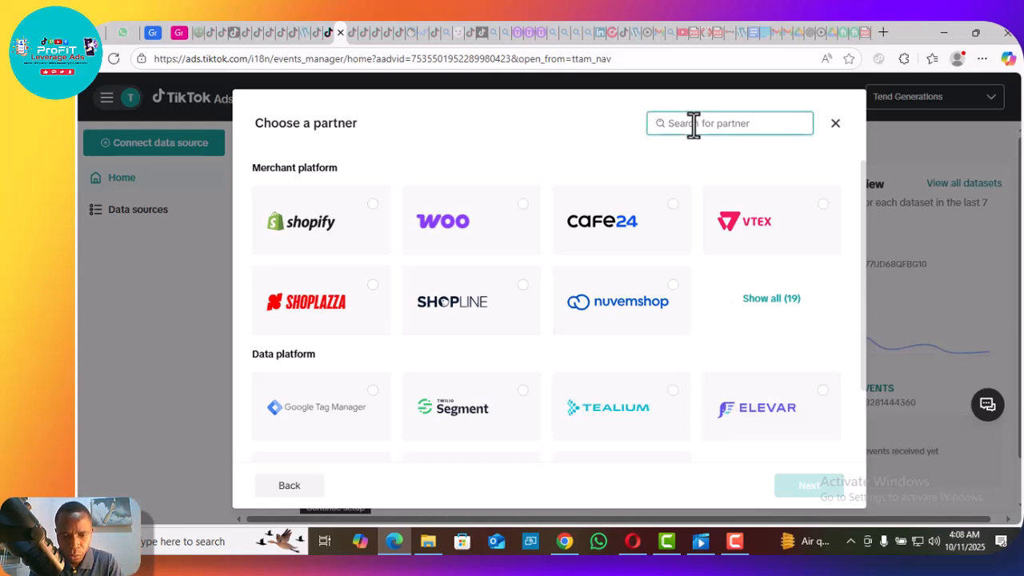
type("WORD")
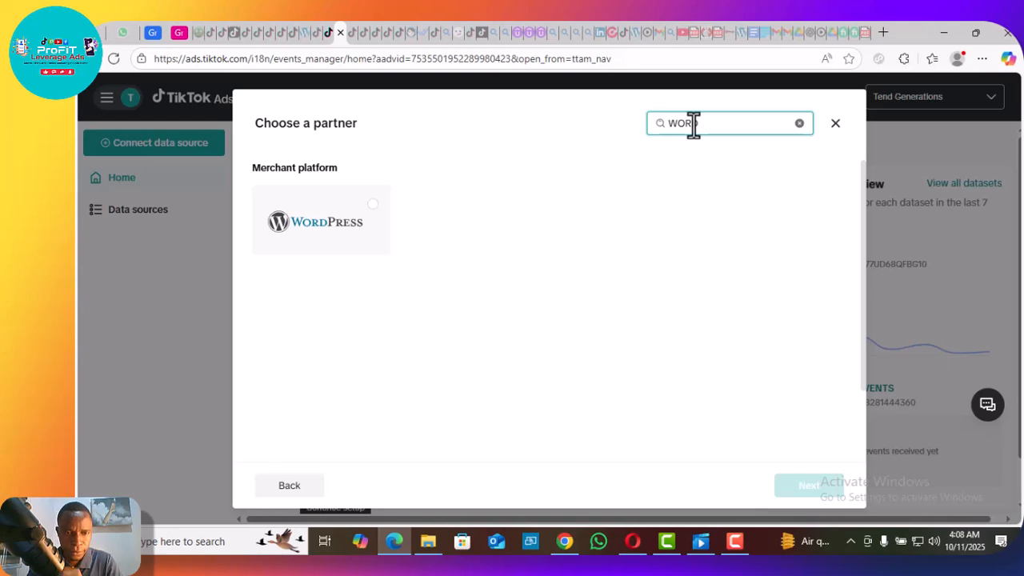
left_click(316, 242)
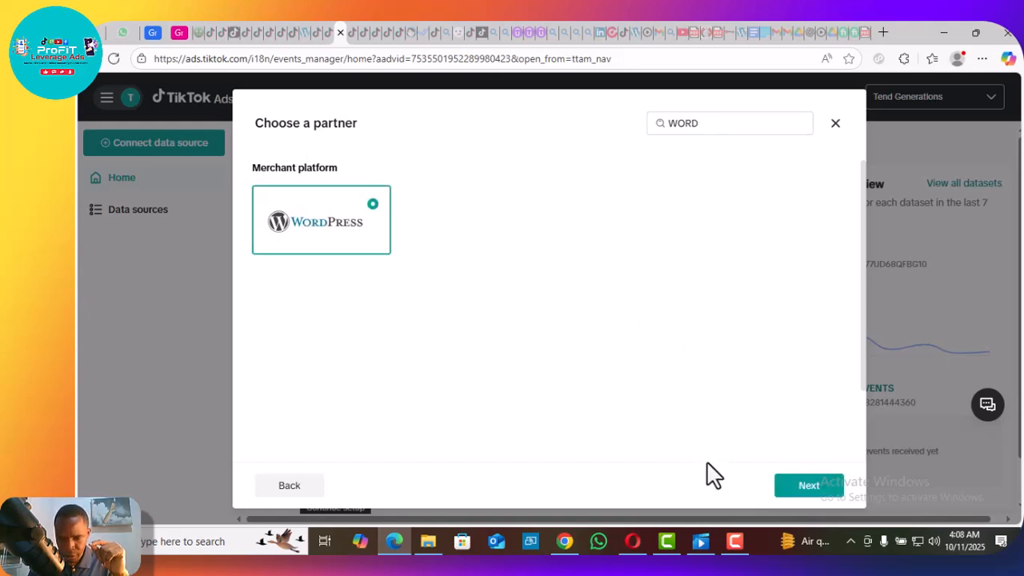
left_click(809, 487)
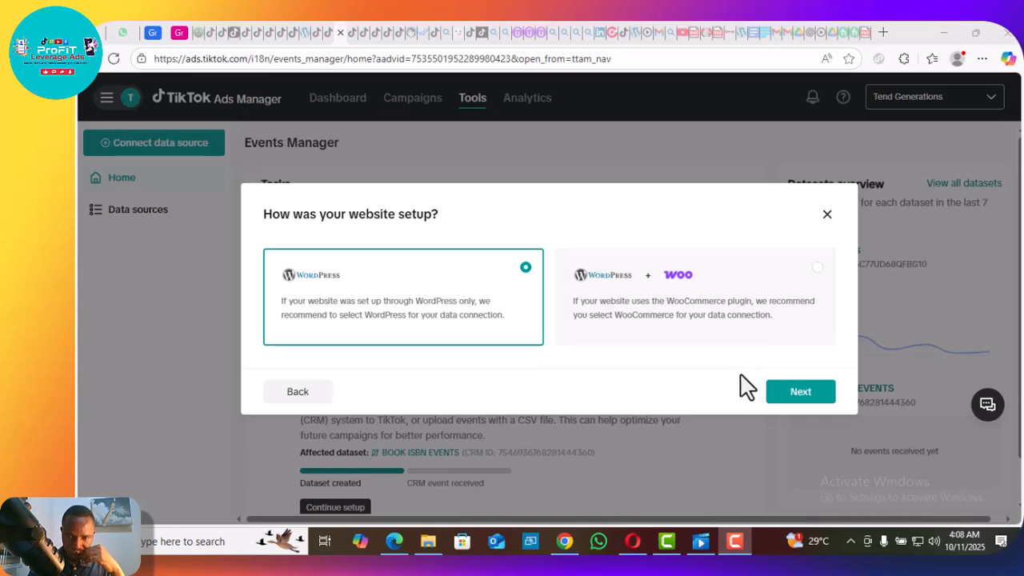
left_click(800, 393)
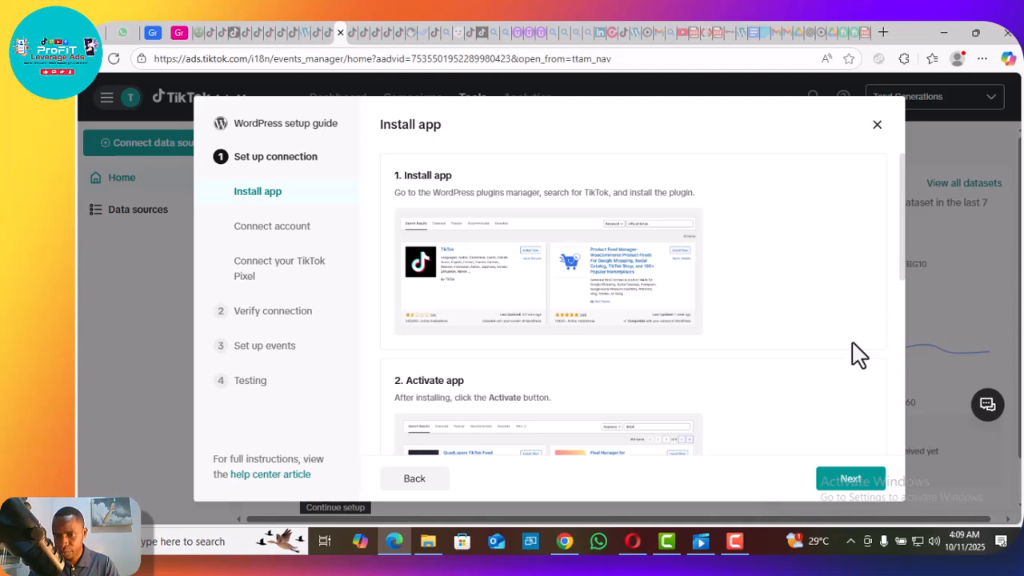
Read through the Install app instructions, then switch to the WordPress admin in Chrome and open the page for adding plugins.
scroll(902, 320, "down", 3)
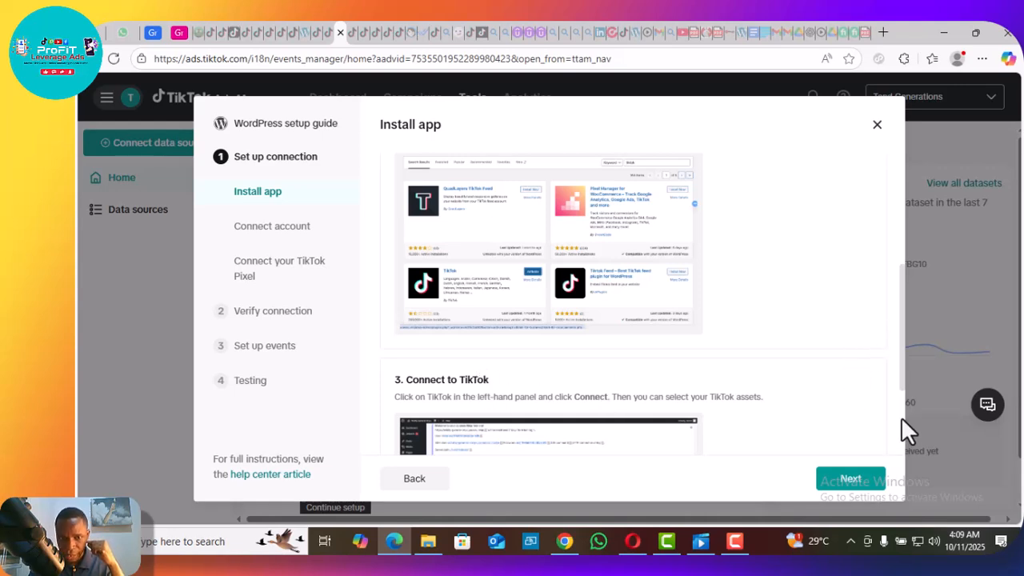
scroll(900, 417, "down", 2)
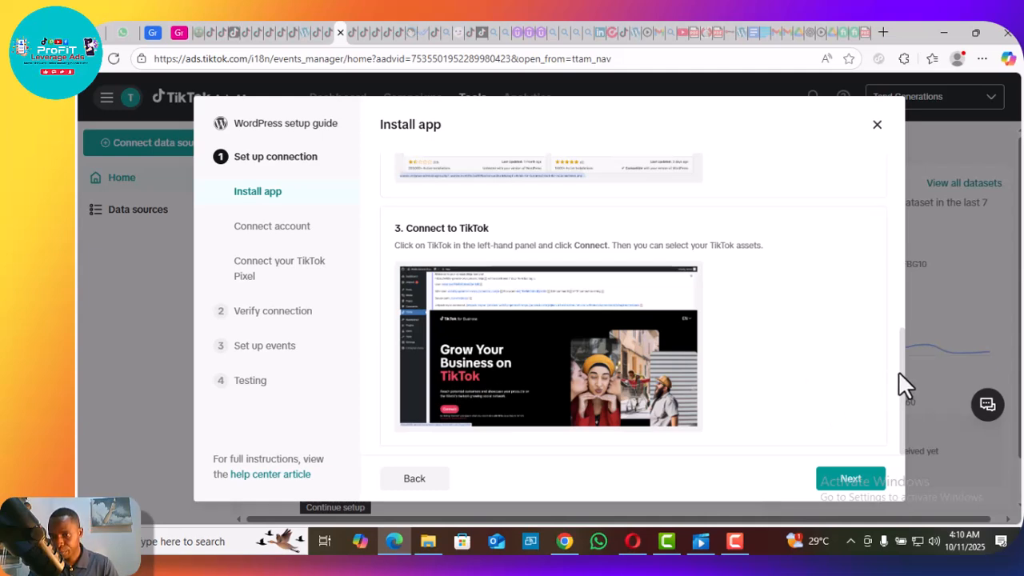
left_click_drag(900, 369, 892, 195)
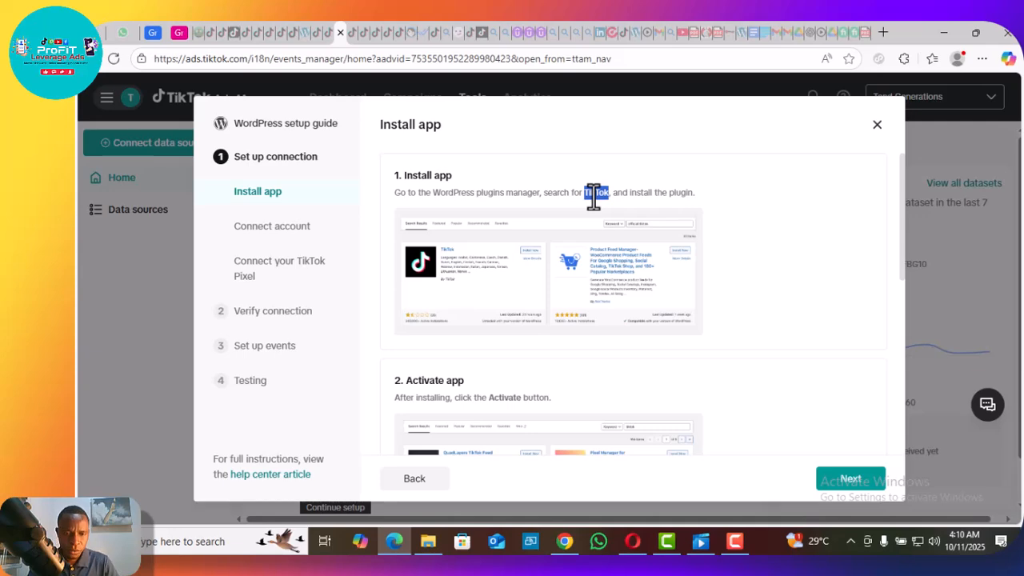
left_click(565, 544)
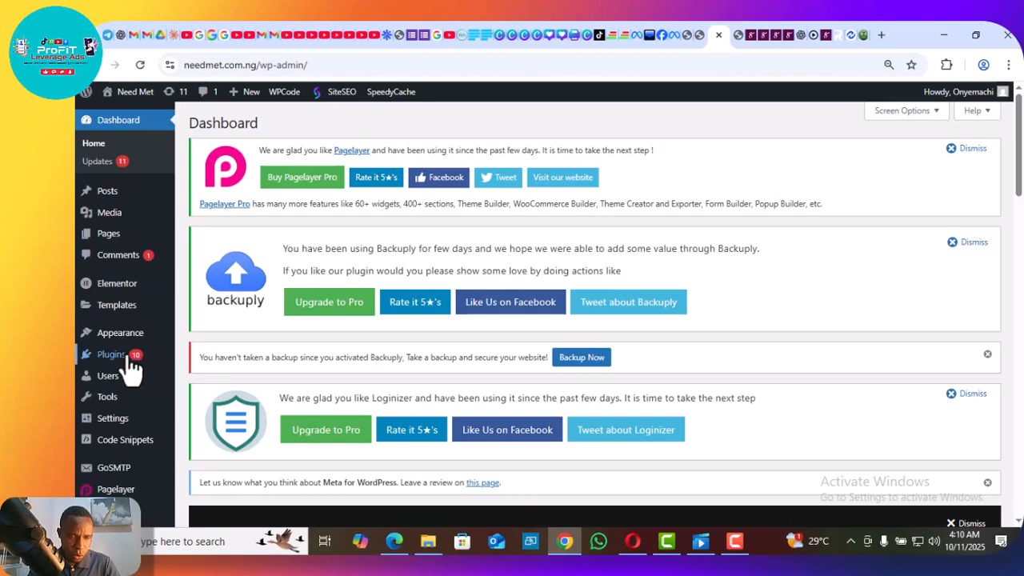
mouse_move(126, 367)
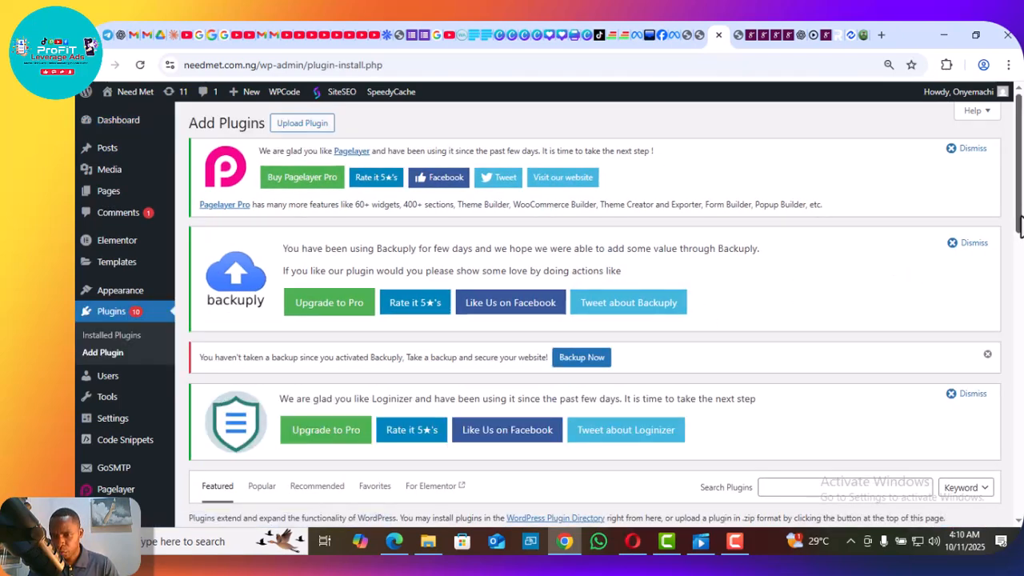
Search the WordPress plugin directory for TikTok.
left_click_drag(1020, 228, 1020, 320)
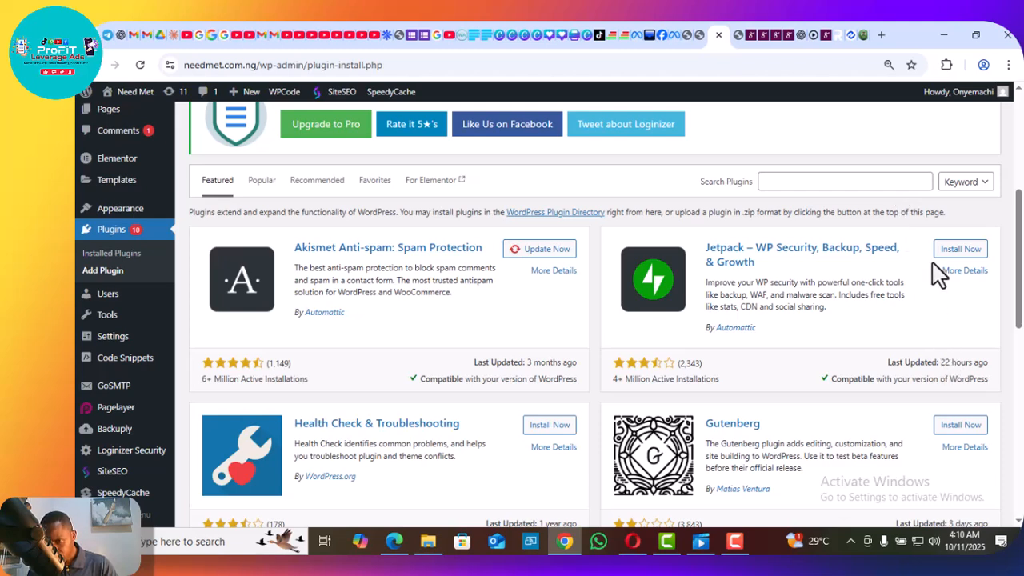
left_click(889, 182)
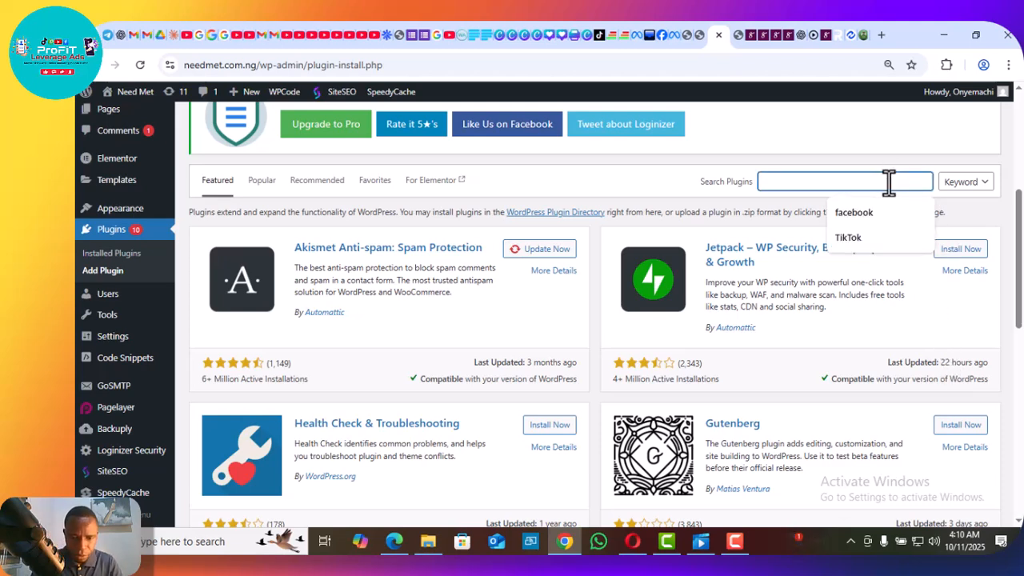
key("Down")
key("Down")
key("Return")
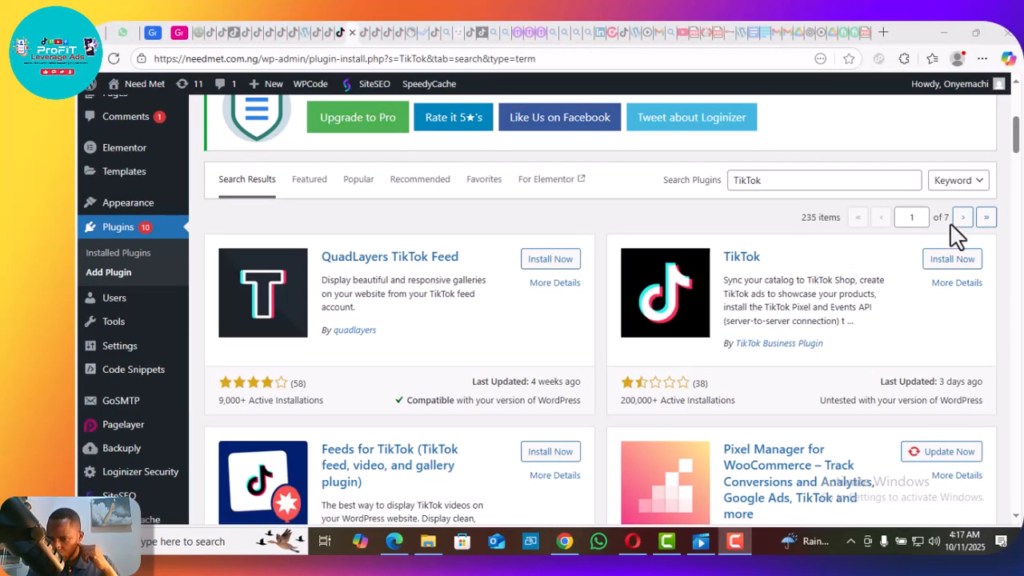
Install and activate the TikTok plugin by TikTok Business Plugin.
left_click(964, 271)
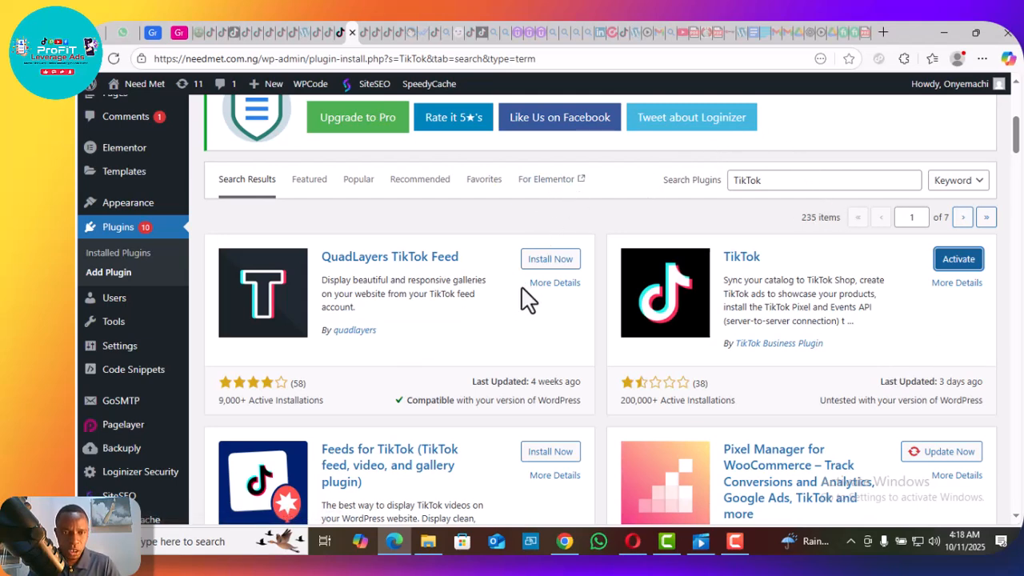
left_click(340, 36)
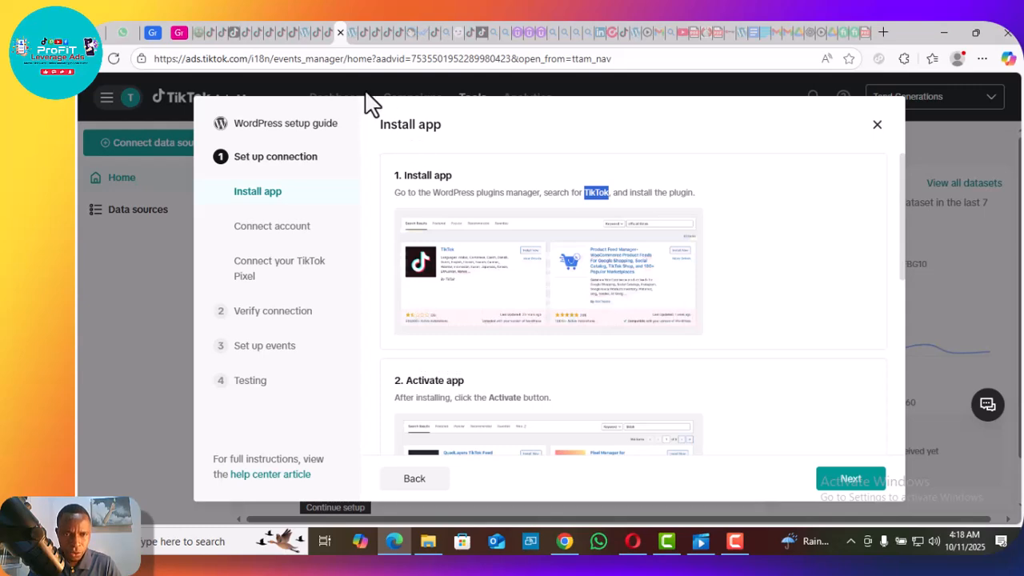
left_click(352, 34)
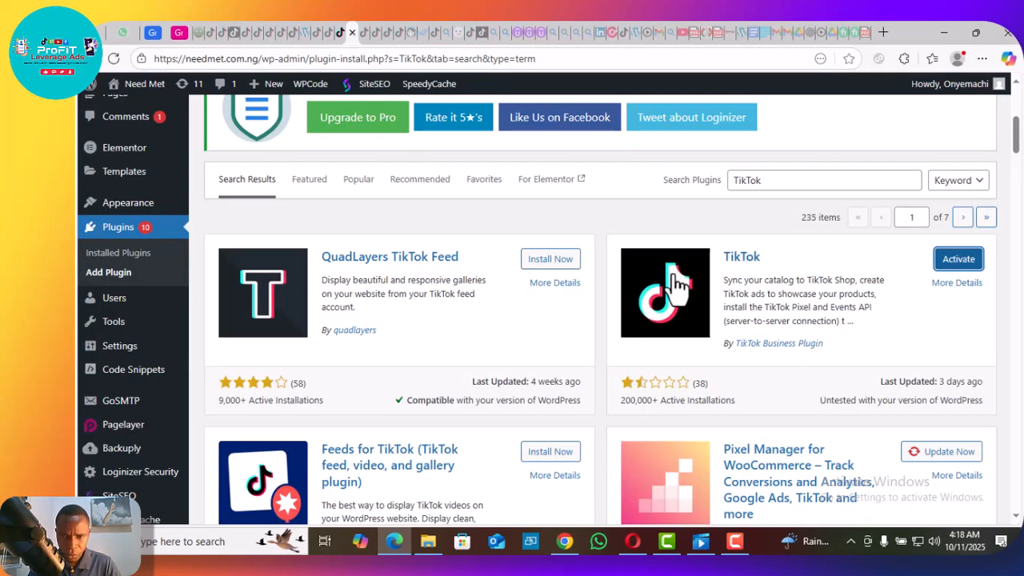
left_click(958, 266)
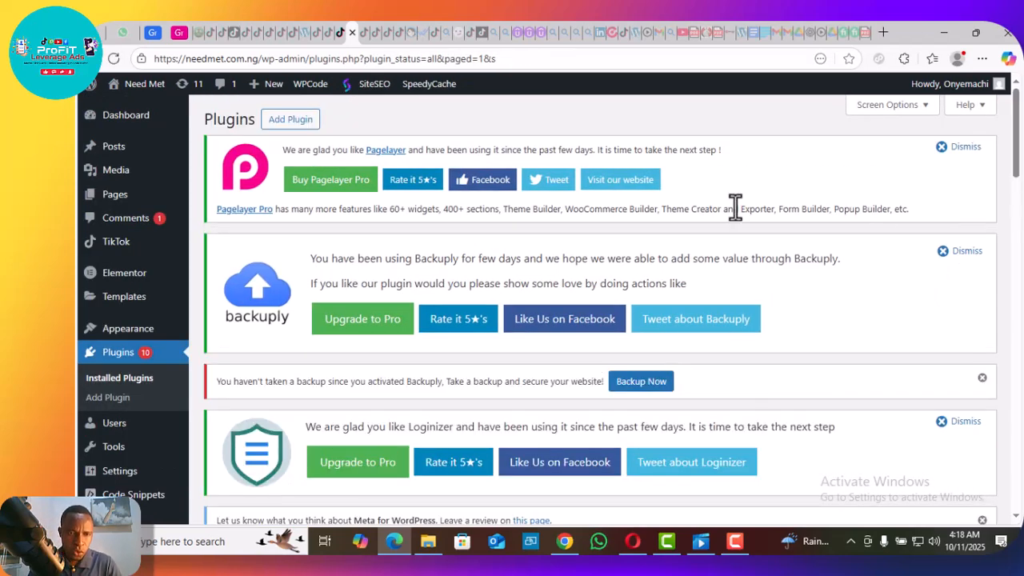
Check the Connect to TikTok instructions in the setup guide and open the TikTok plugin's page in the WordPress admin.
left_click(342, 35)
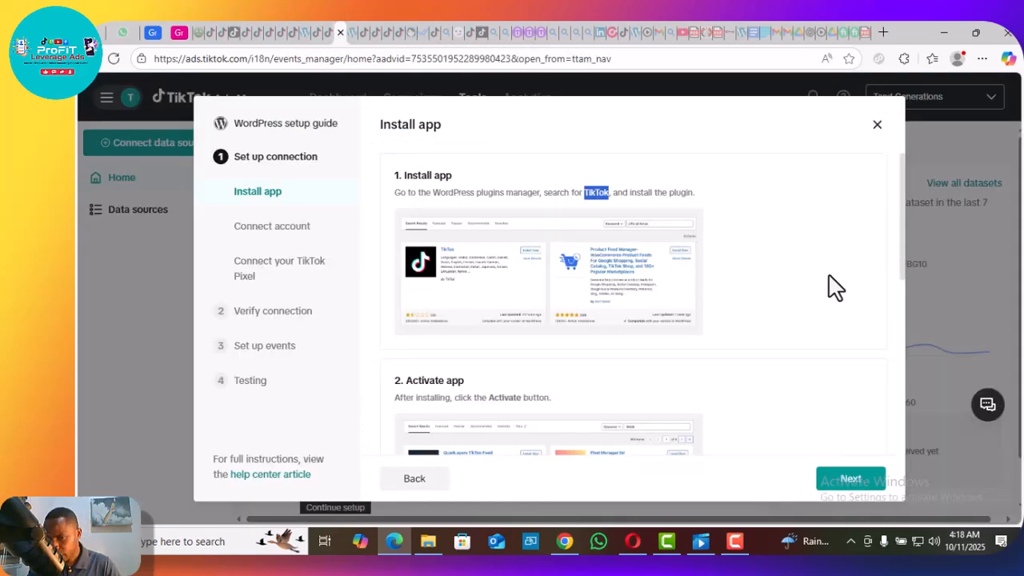
left_click_drag(904, 253, 890, 434)
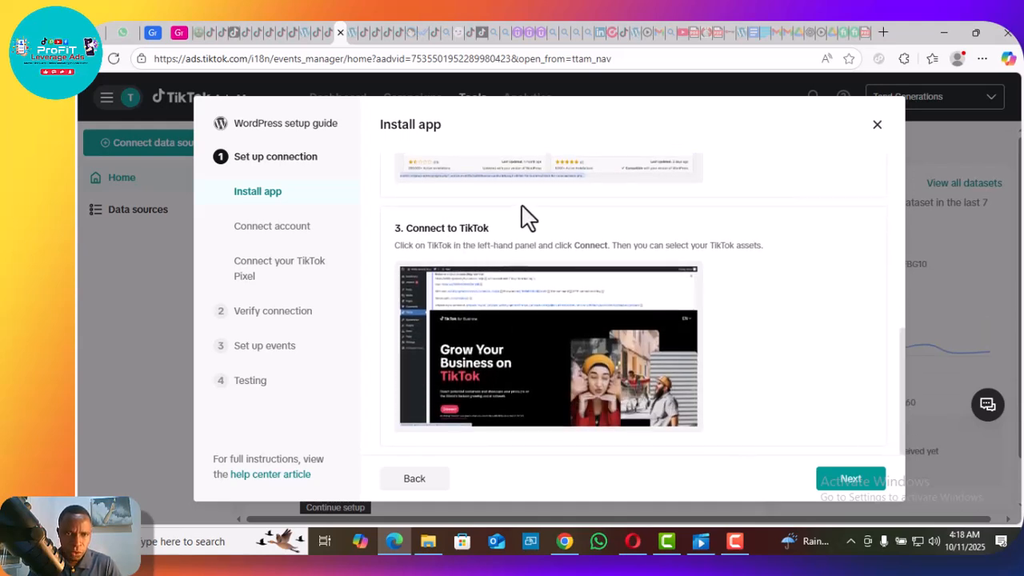
left_click(352, 33)
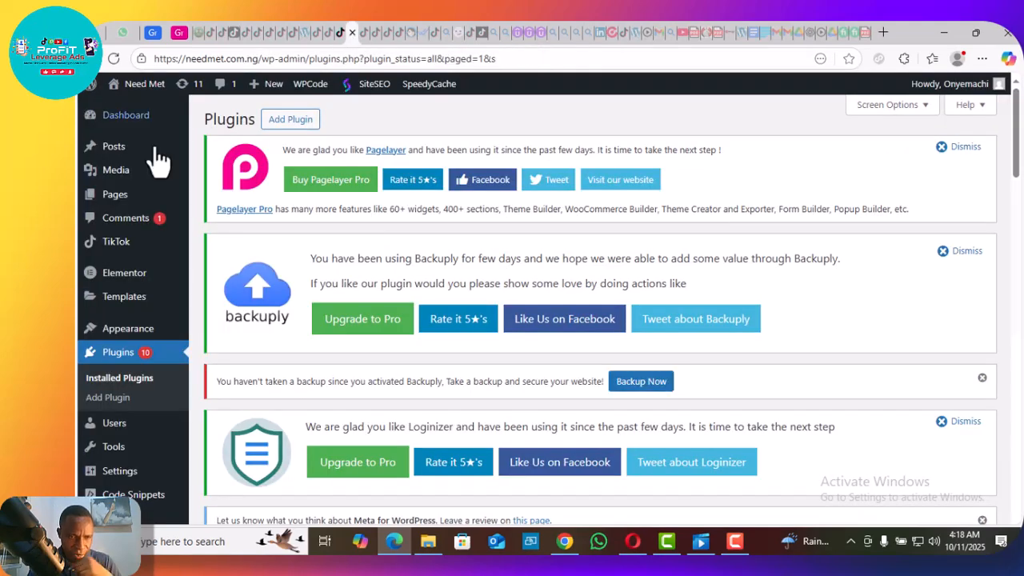
left_click(116, 244)
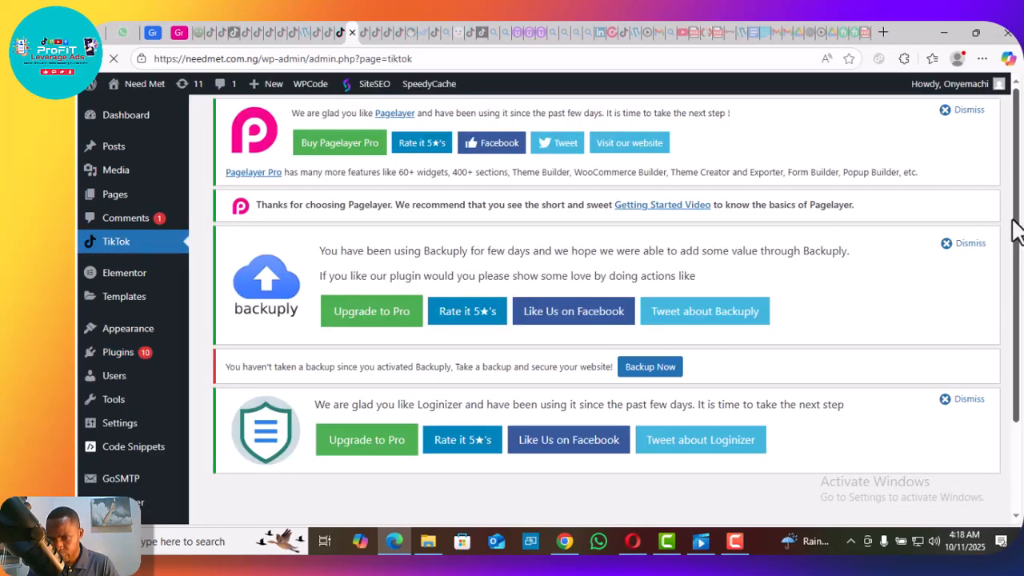
Start the TikTok connection from the plugin page and grant TikTok For Business the additional access to the TikTok account.
left_click_drag(1017, 230, 1021, 422)
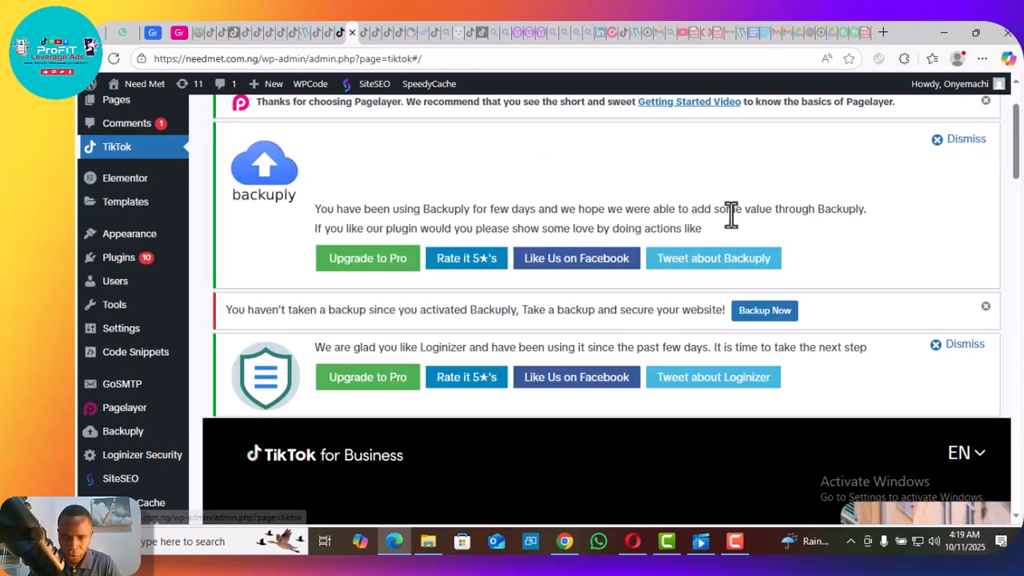
left_click_drag(1021, 148, 1016, 232)
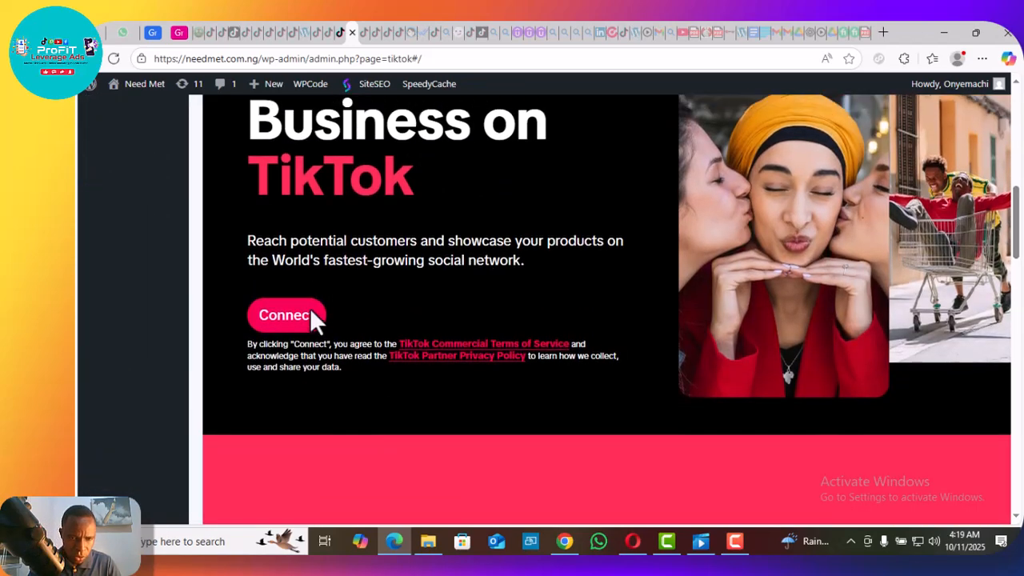
left_click(288, 316)
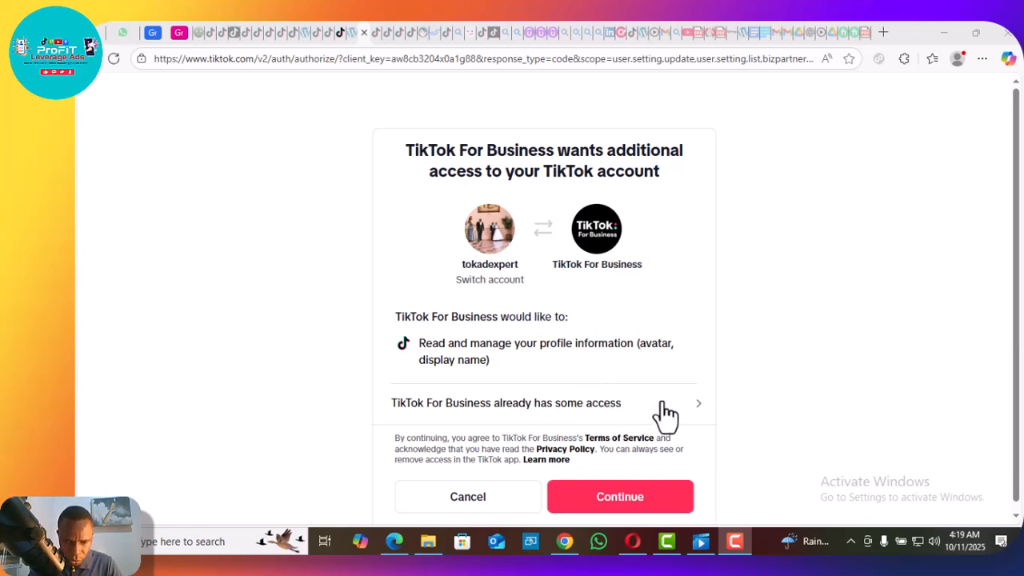
left_click(630, 503)
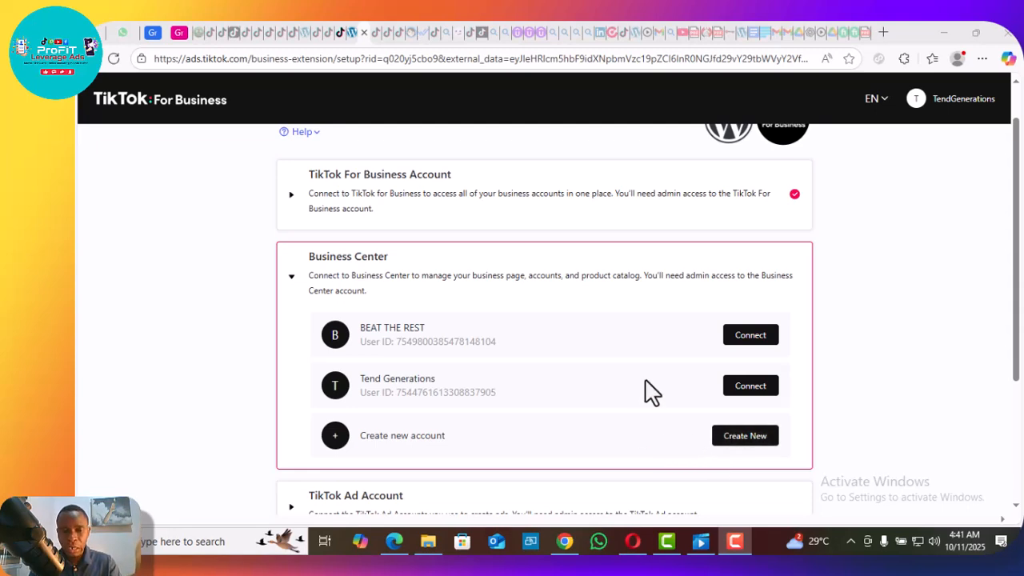
Connect the BEAT THE REST Business Center, the Tend Generations ad account and the existing TikTok Pixels pixel to WordPress.
left_click(748, 341)
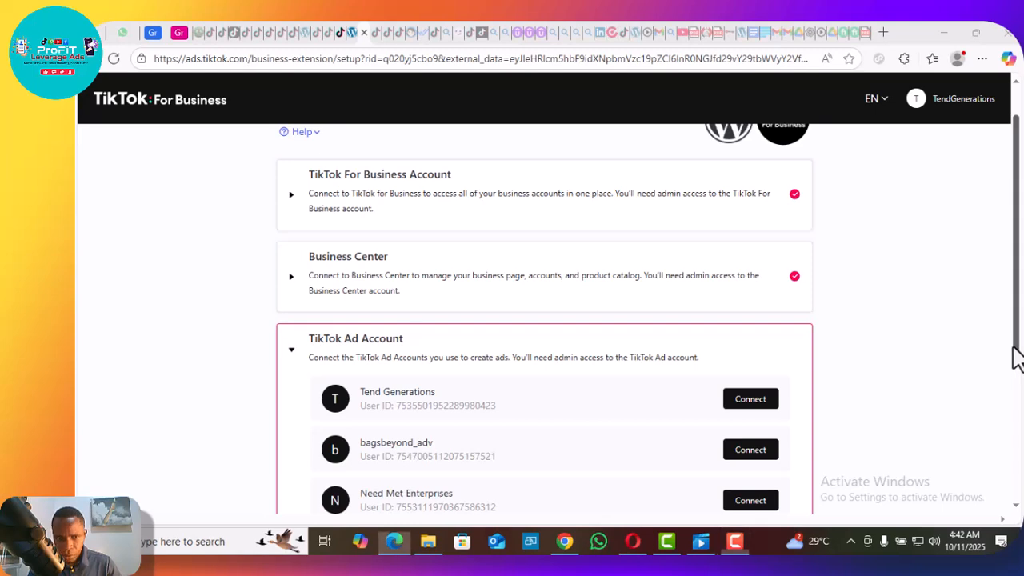
left_click_drag(1017, 361, 1016, 404)
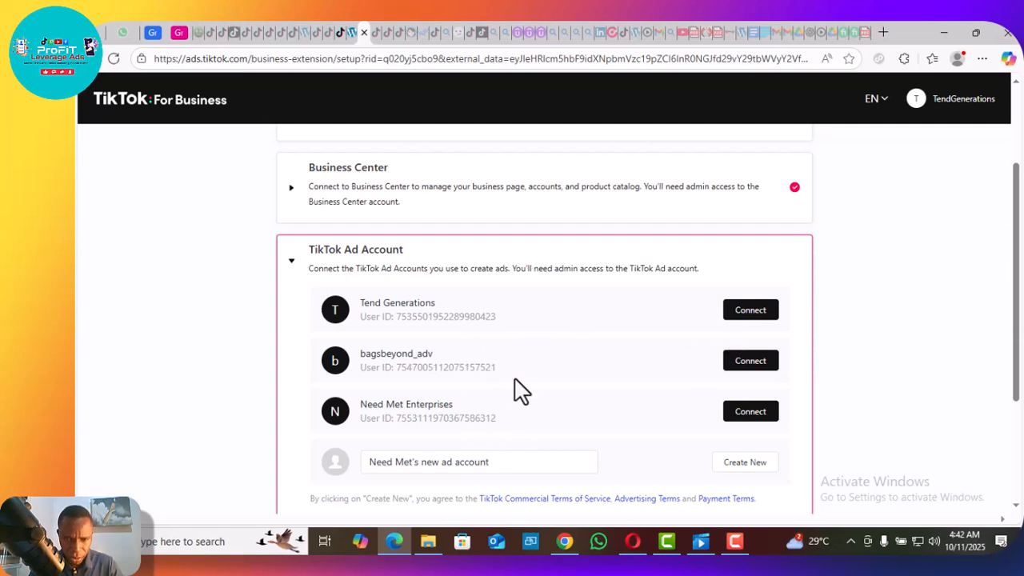
left_click(750, 312)
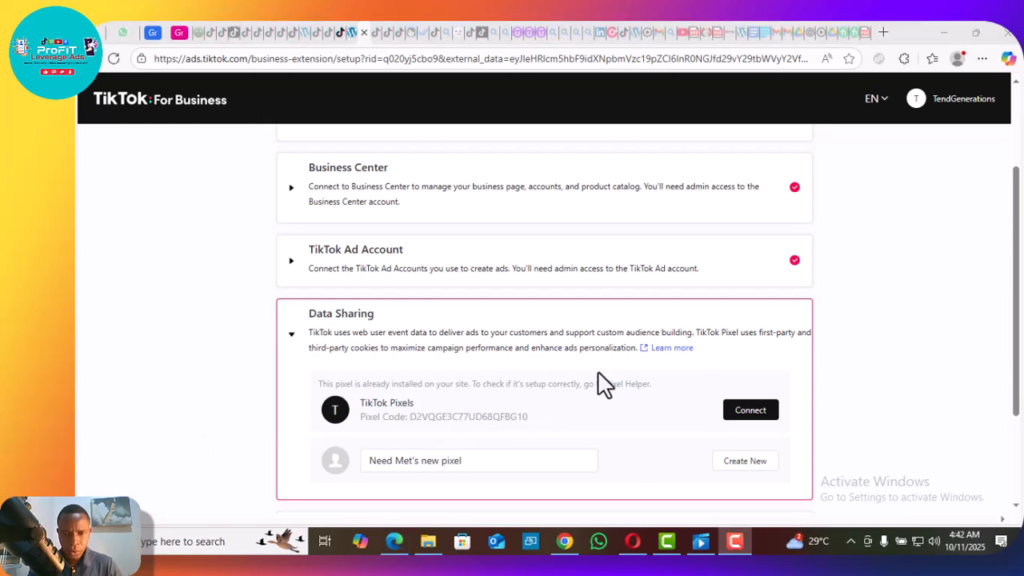
left_click(750, 411)
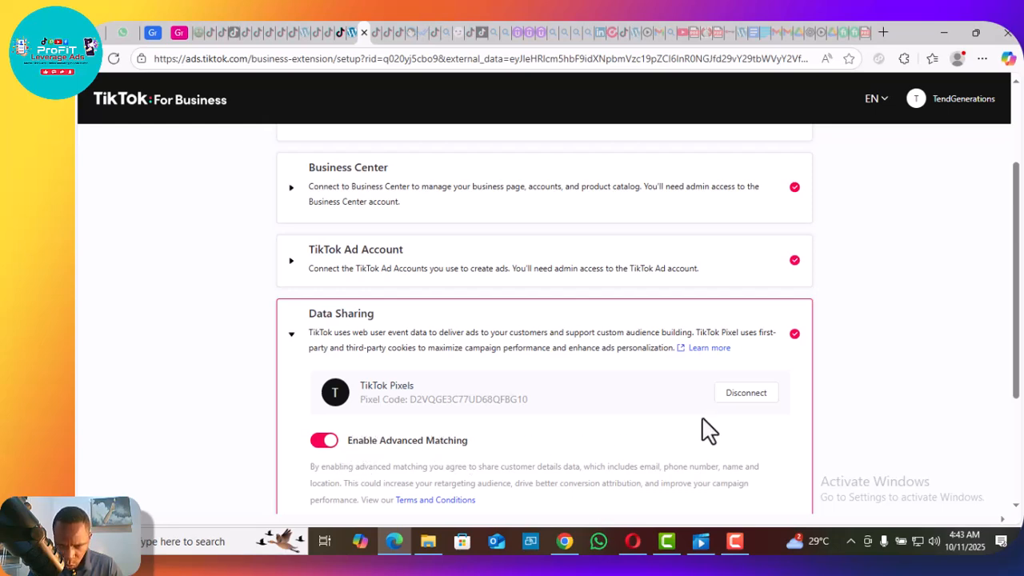
Review the connected Business Center, TikTok Ad Account, Data Sharing and billing sections of the setup page.
left_click(289, 337)
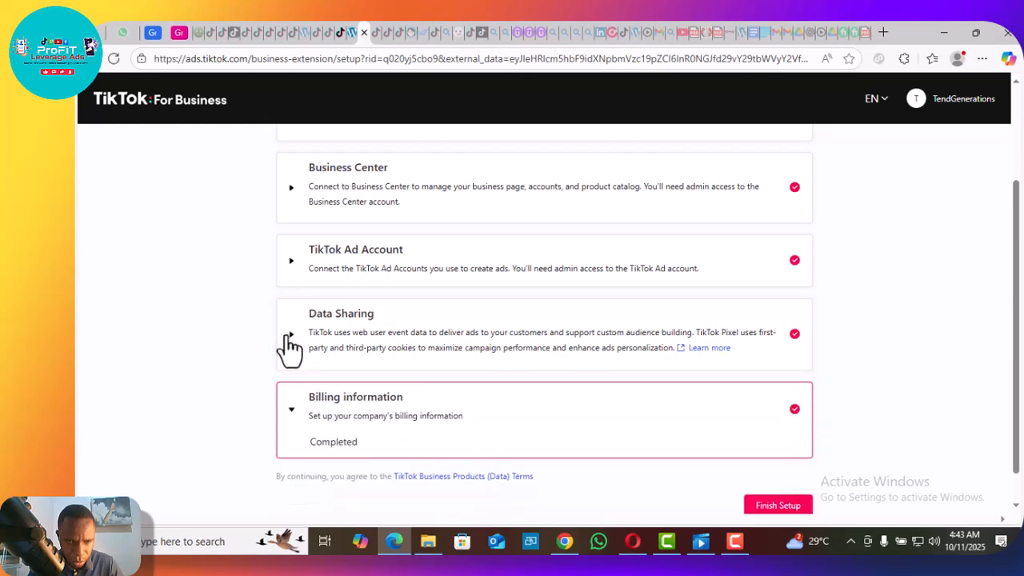
left_click(290, 195)
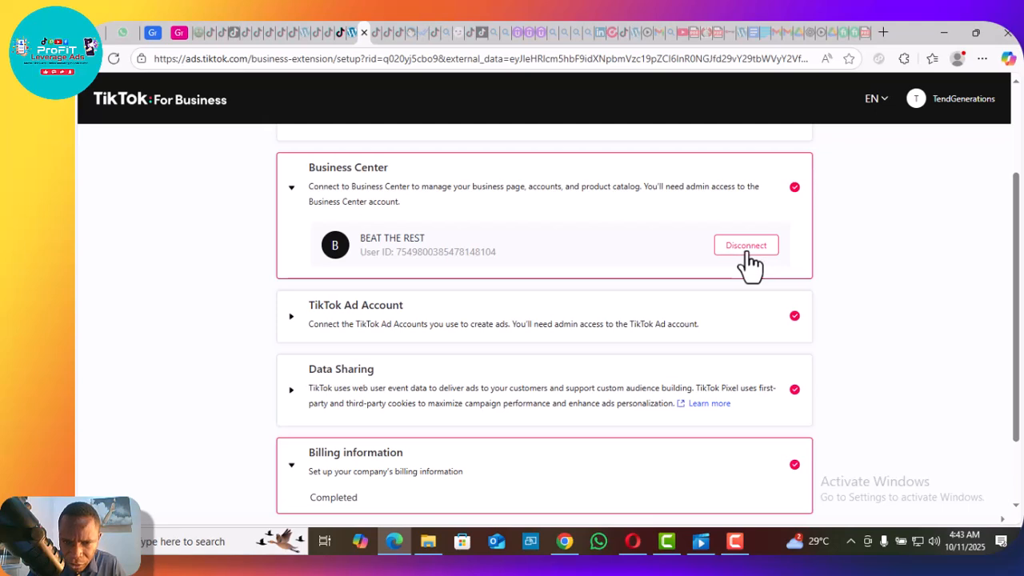
left_click(290, 192)
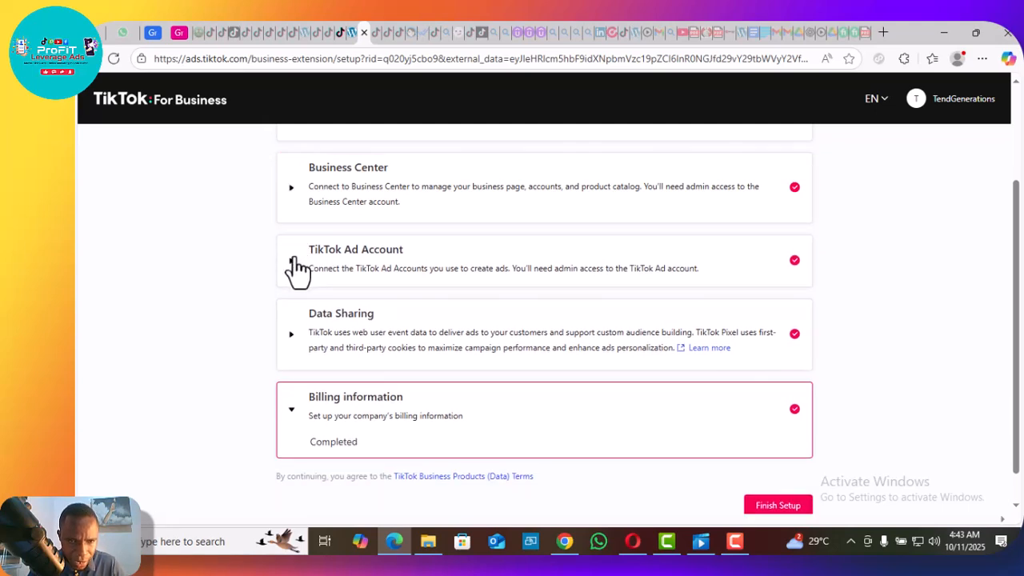
left_click(293, 261)
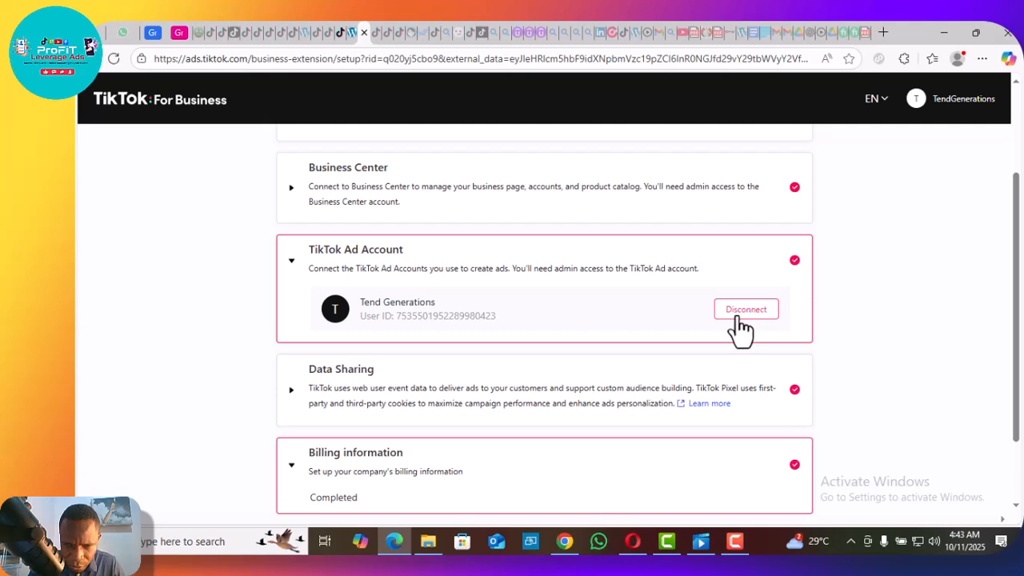
left_click(291, 261)
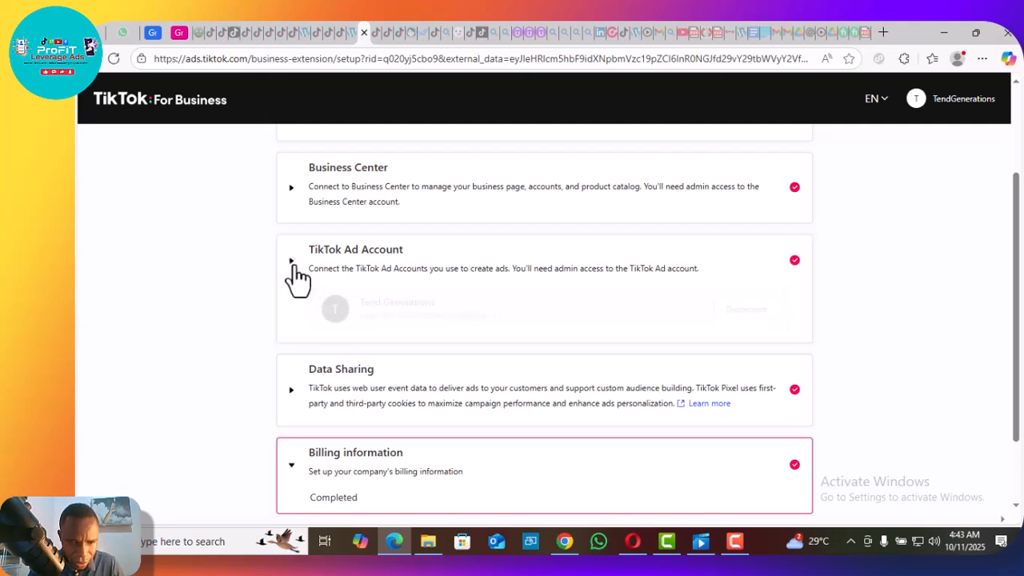
left_click(293, 334)
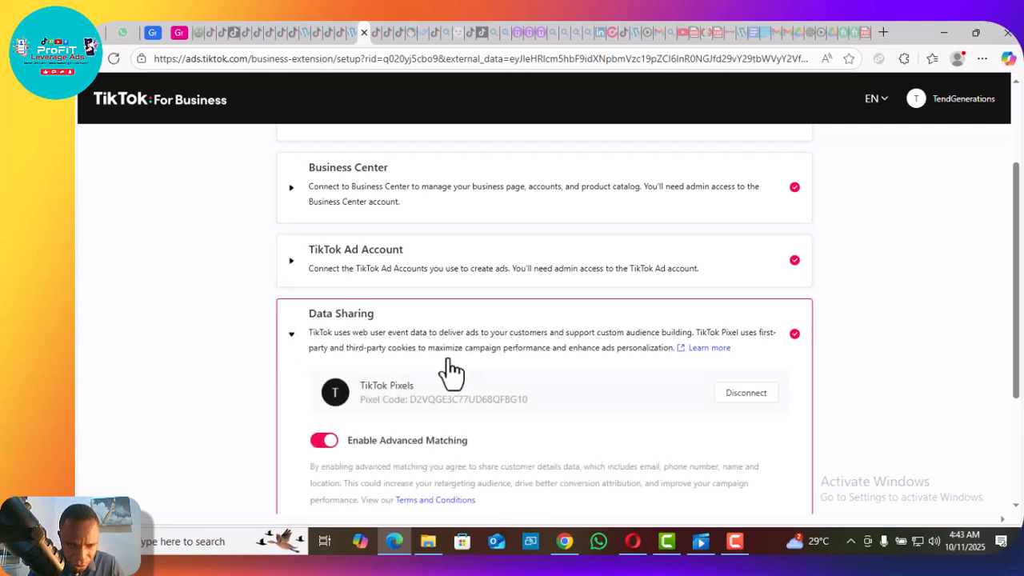
scroll(346, 342, "down", 2)
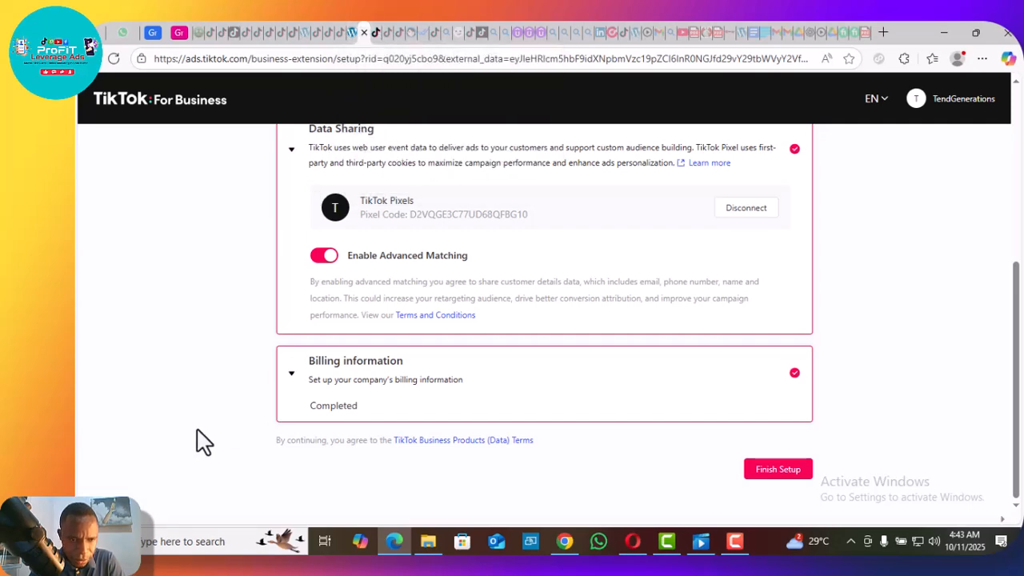
Return to the WordPress setup guide, page through it up to Verify connection, and go back to the Install app instructions.
left_click(343, 36)
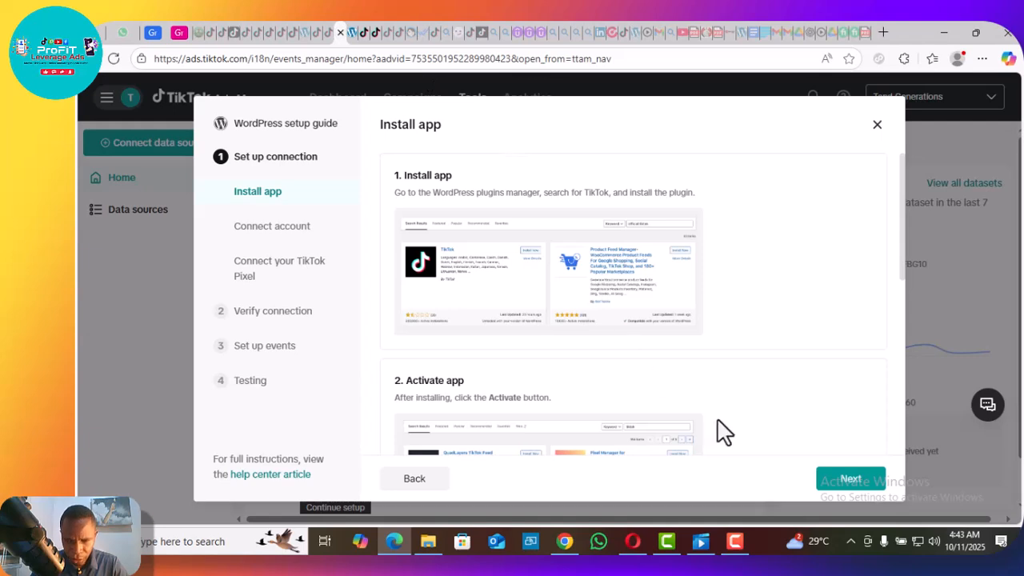
left_click(844, 482)
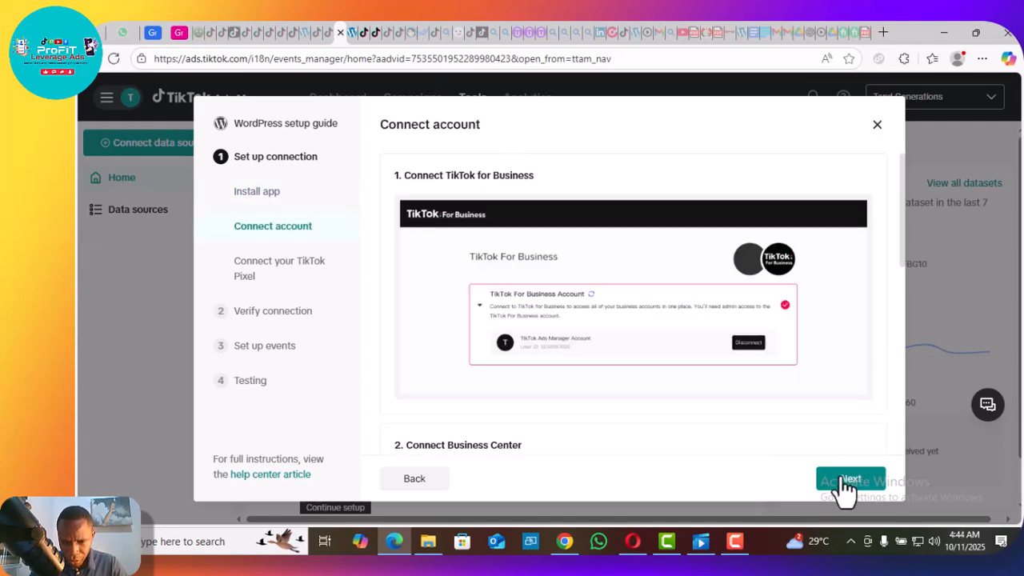
left_click(844, 481)
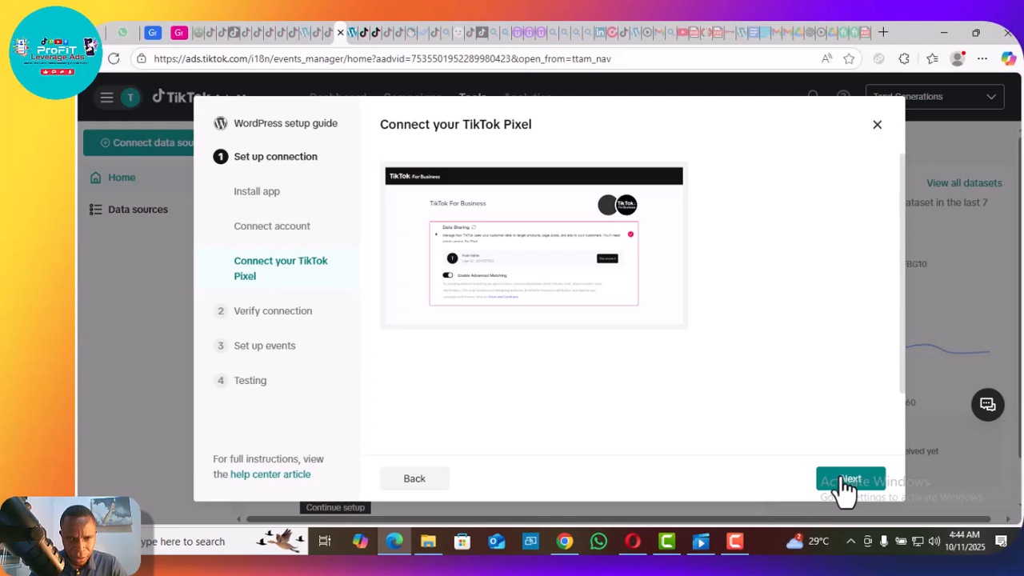
left_click(845, 482)
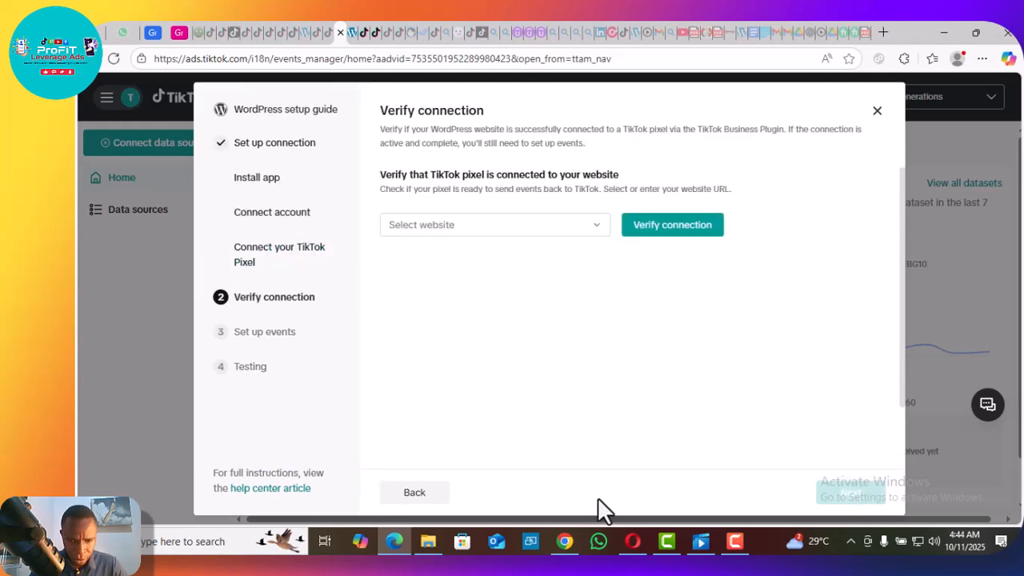
left_click(418, 498)
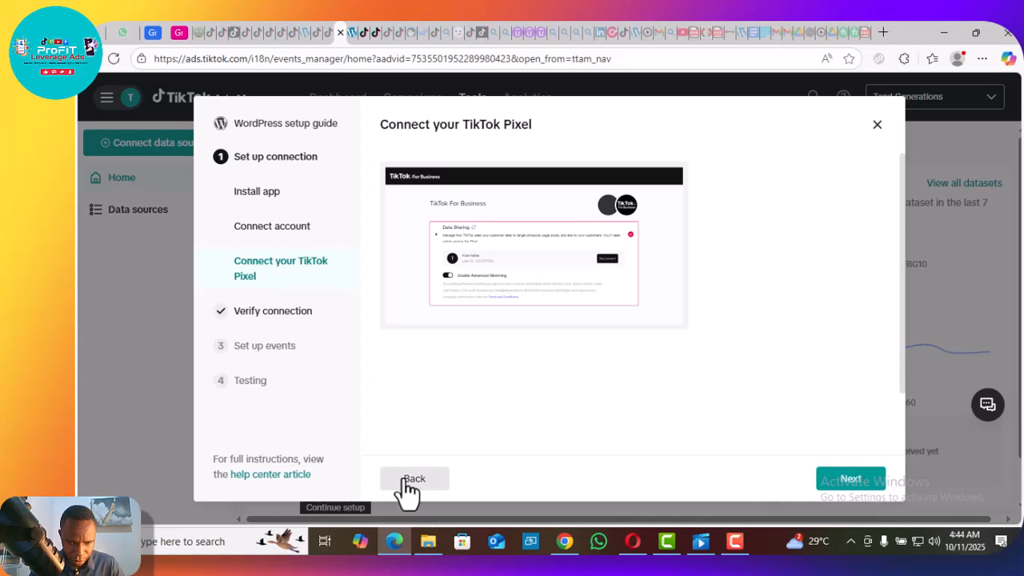
left_click(412, 483)
left_click(413, 481)
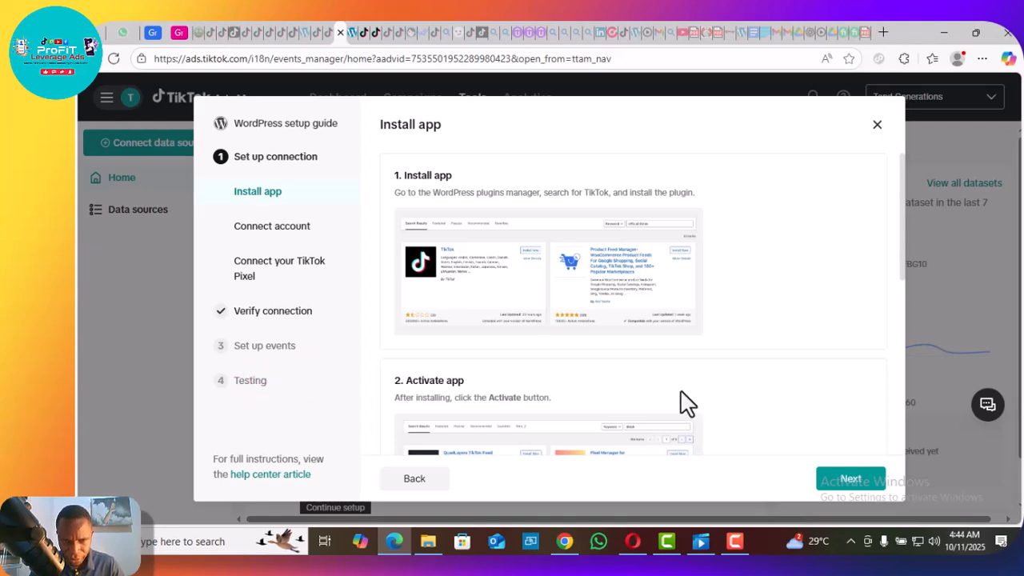
left_click(850, 480)
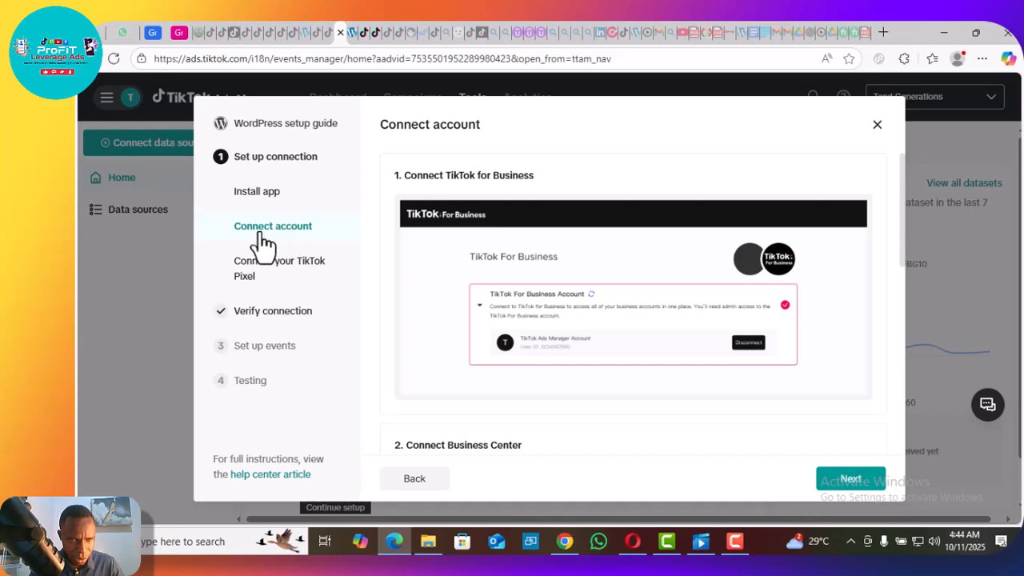
left_click(855, 480)
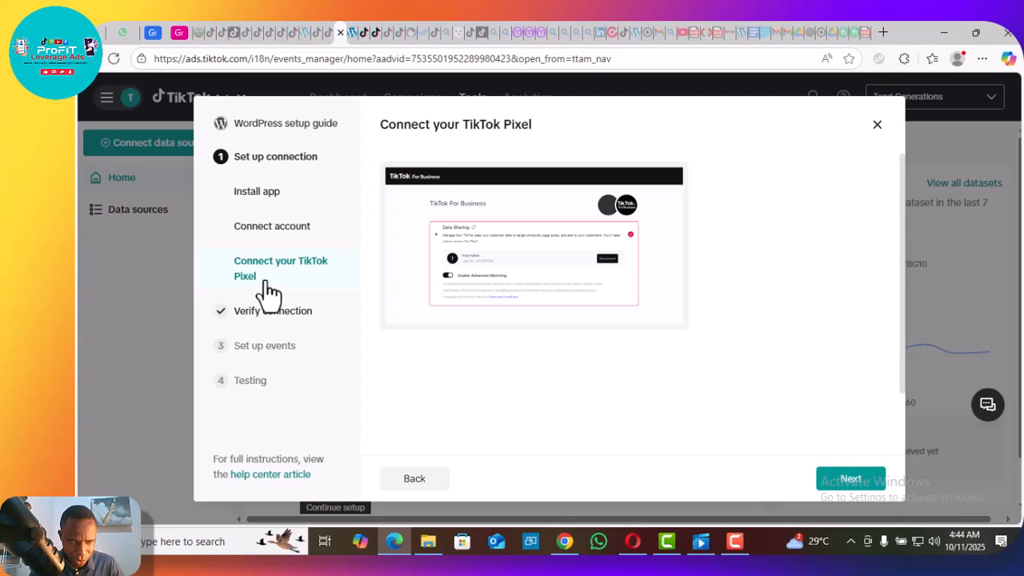
left_click(851, 480)
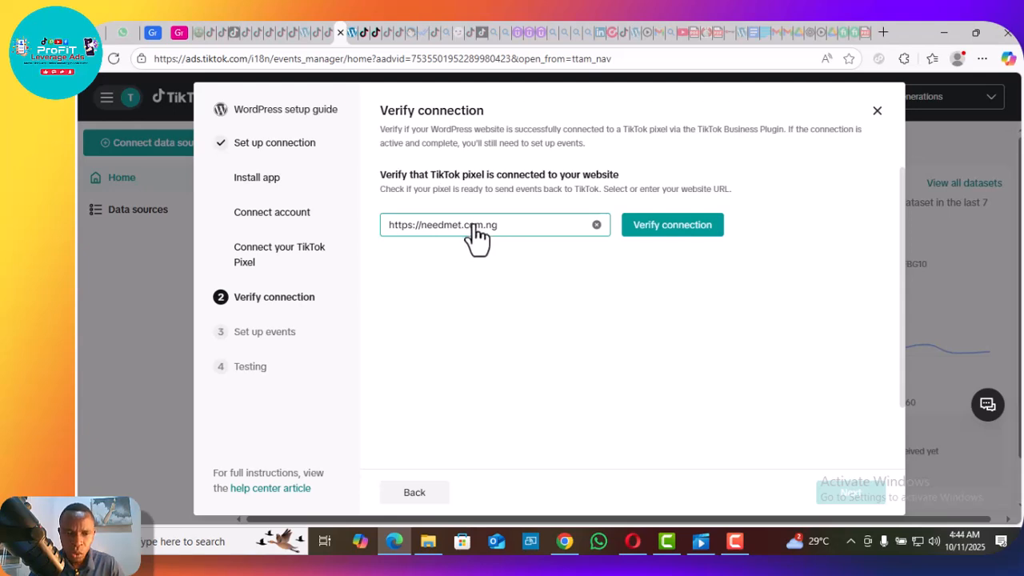
left_click(658, 235)
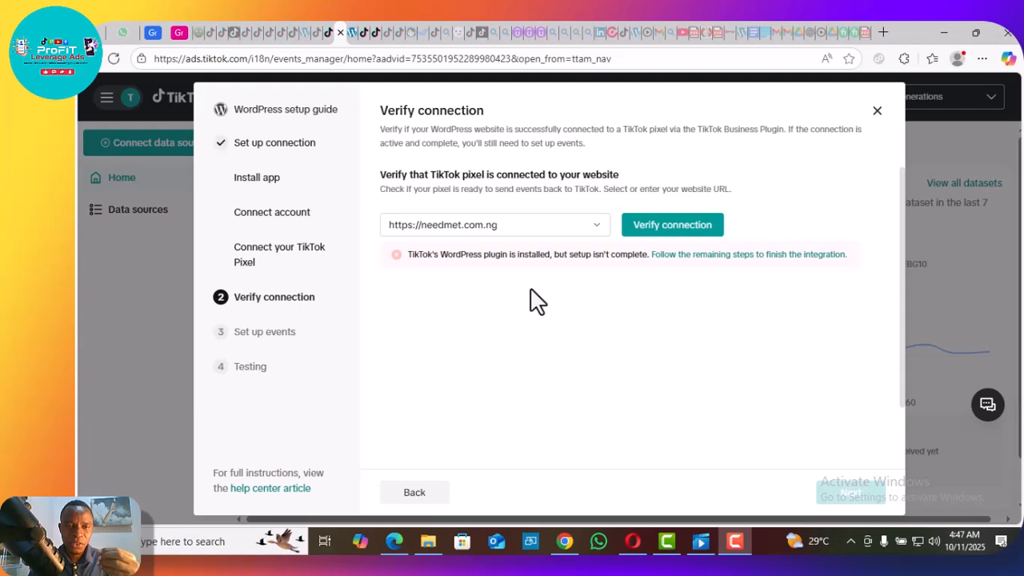
Go back to the TikTok For Business setup page, finish the setup and continue to setting up the data connection.
left_click(361, 35)
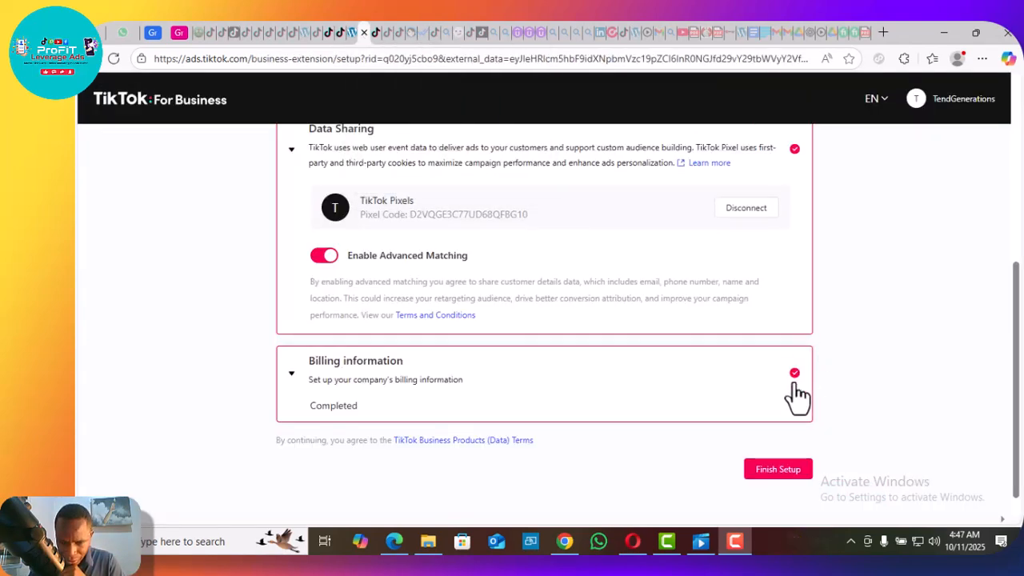
left_click(782, 474)
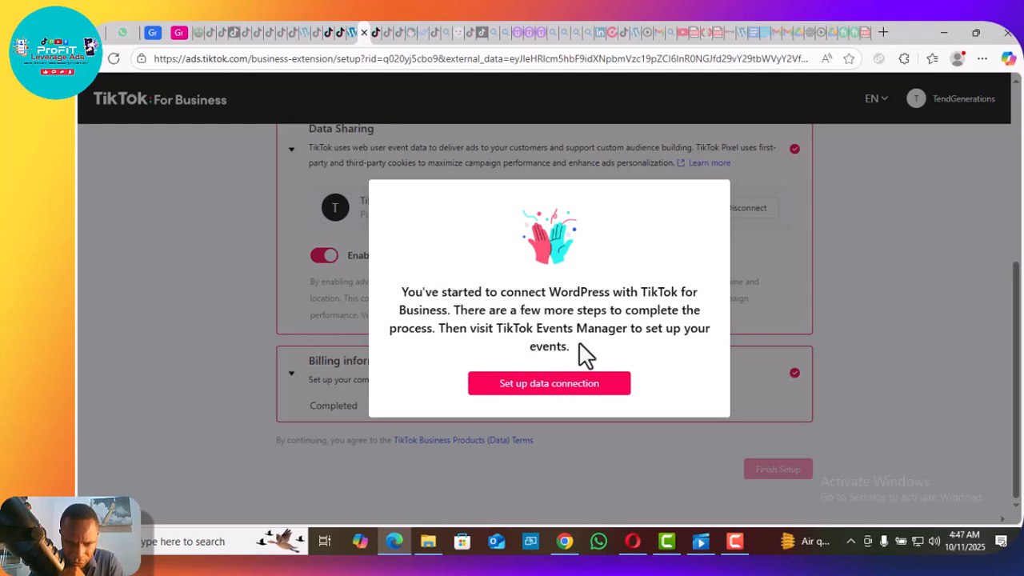
left_click(561, 387)
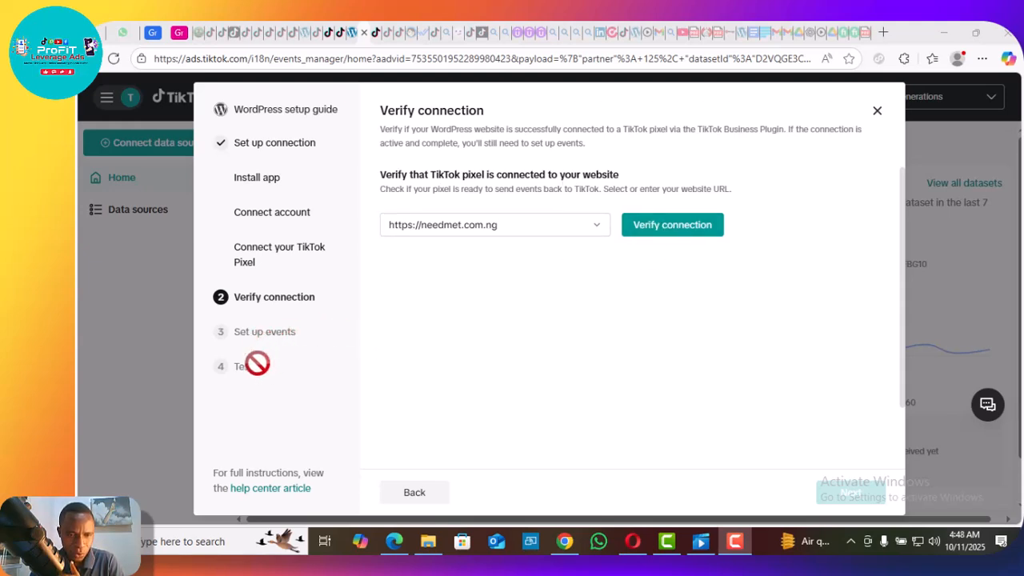
left_click(652, 230)
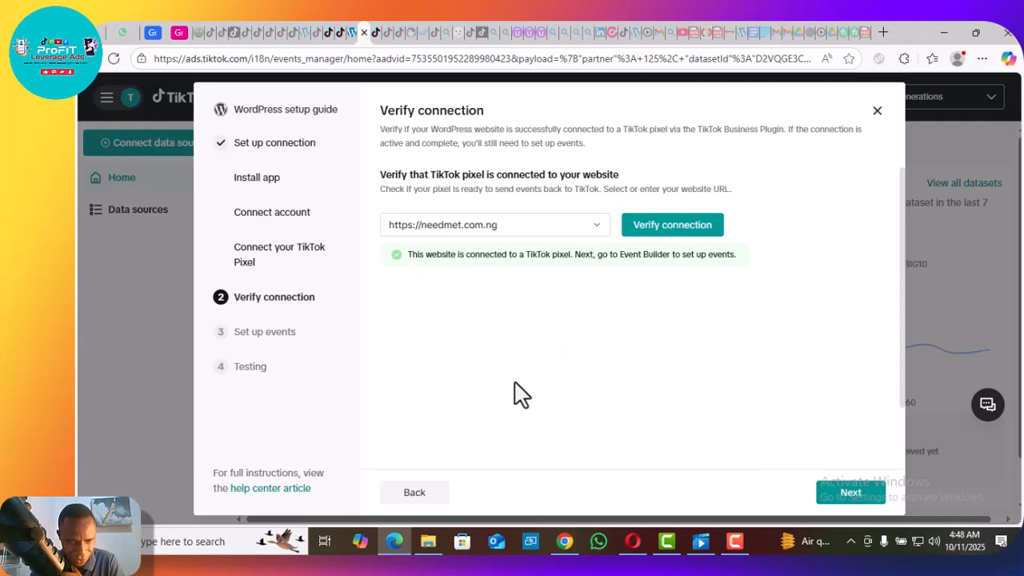
left_click(851, 495)
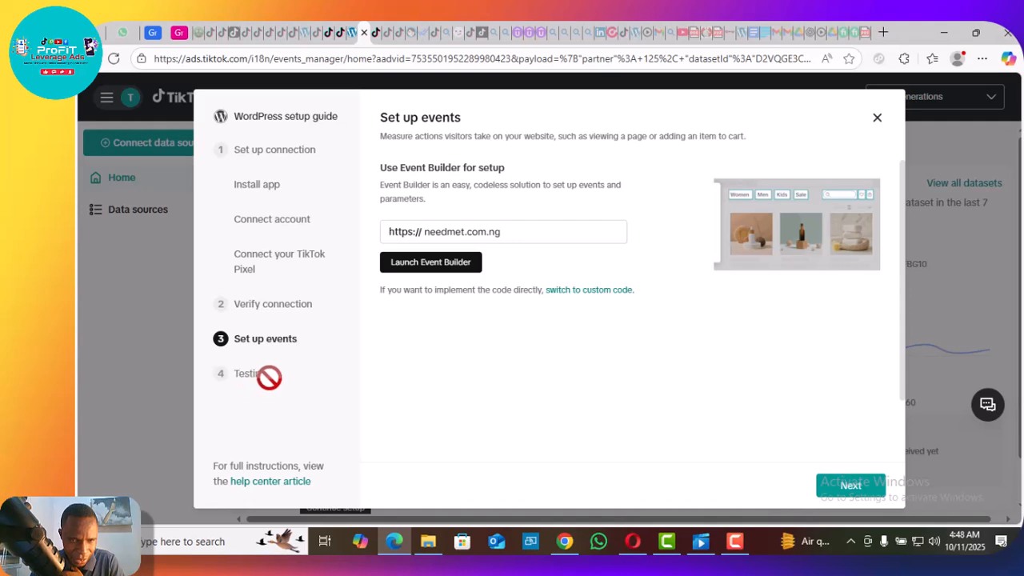
left_click(455, 264)
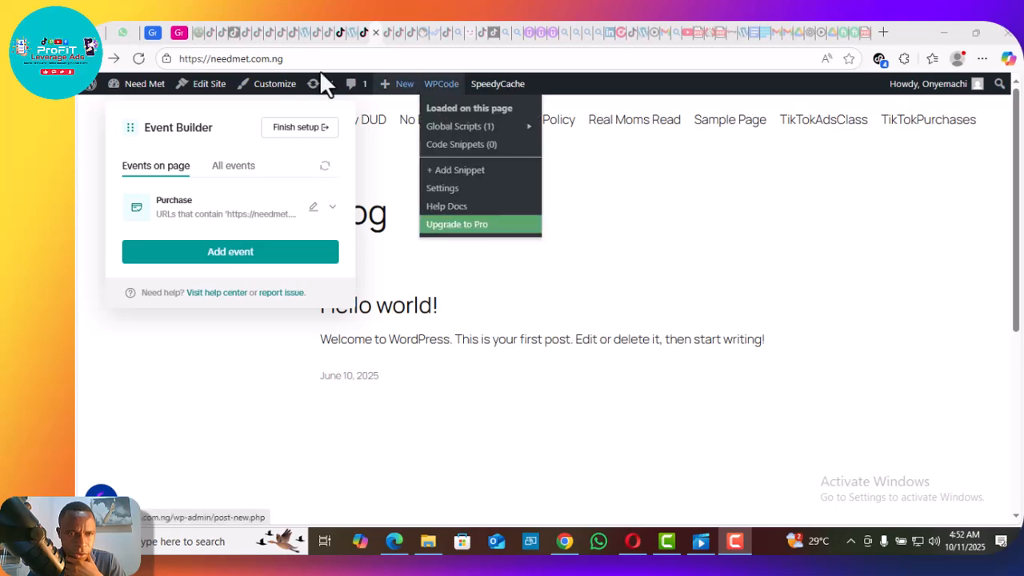
left_click(295, 59)
left_click(295, 59)
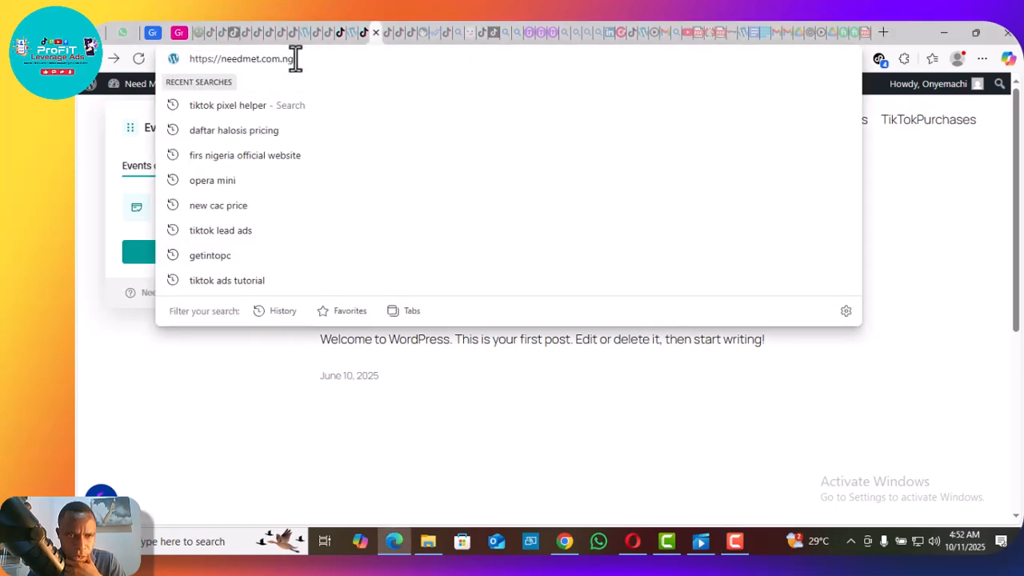
type("/ta")
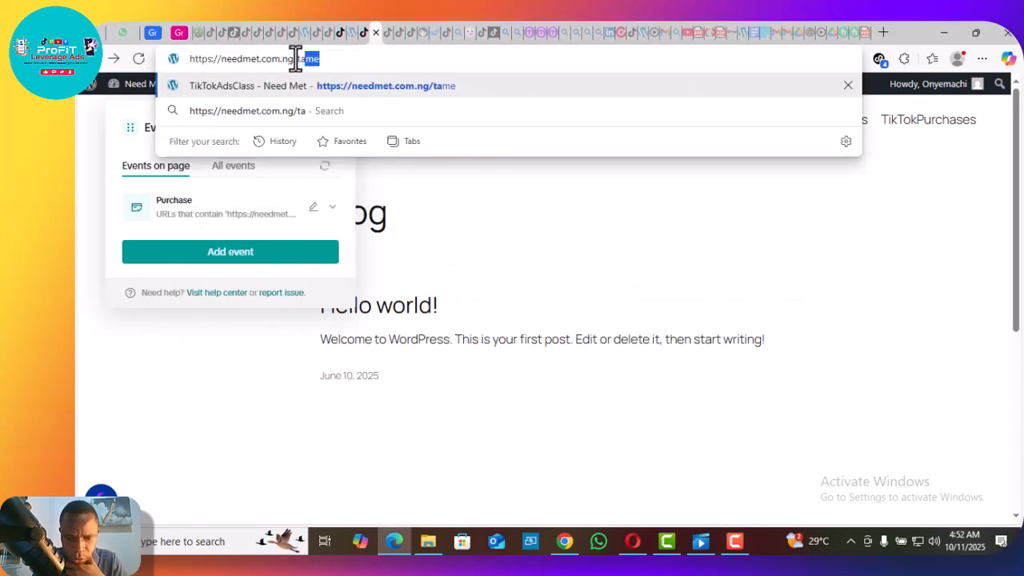
type("me")
key("Return")
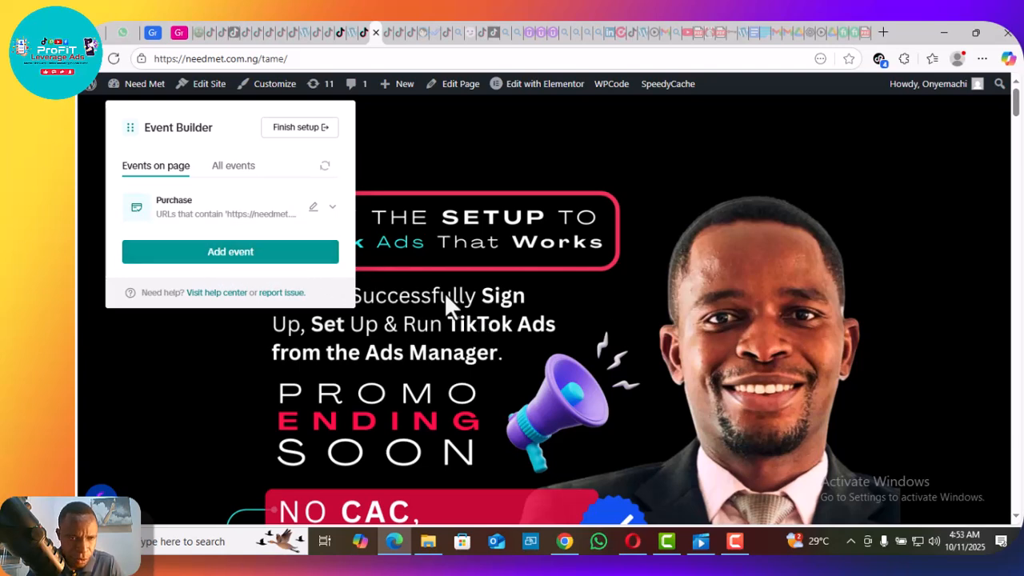
left_click(313, 209)
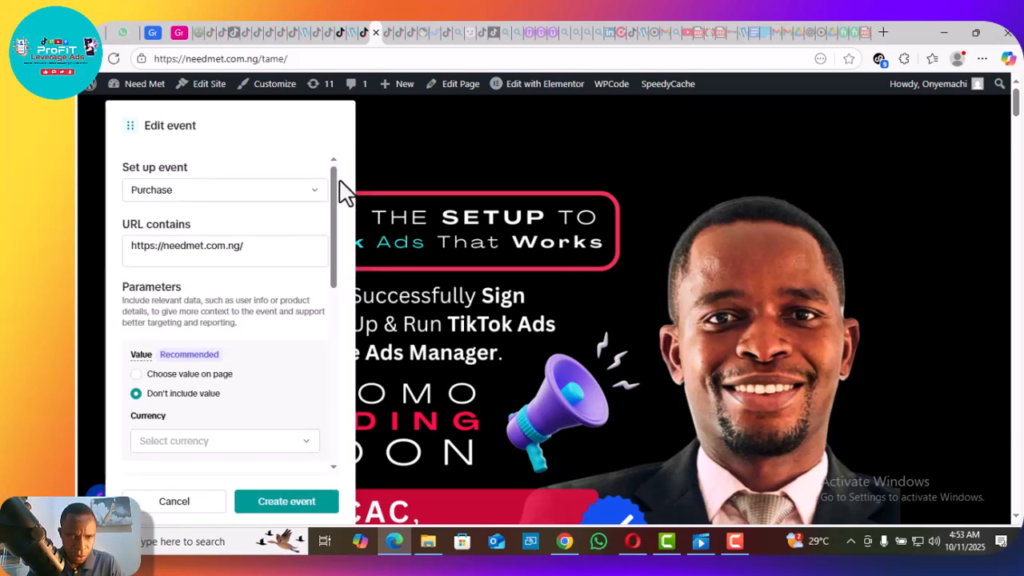
Set the Purchase event's product name location to the "CLICK TO GET THE OFFER" button on the page and create the event.
left_click_drag(332, 181, 332, 347)
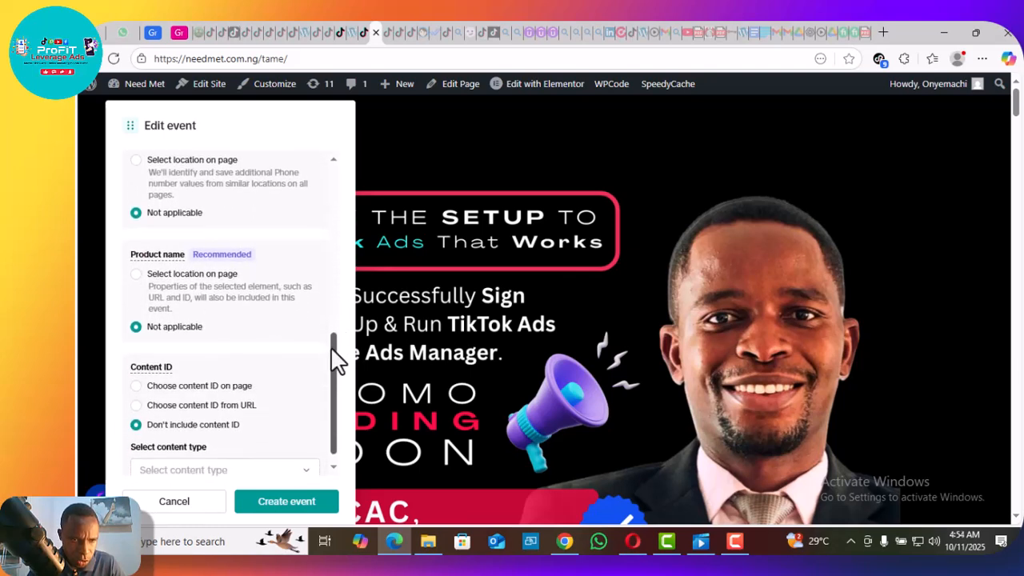
left_click(138, 275)
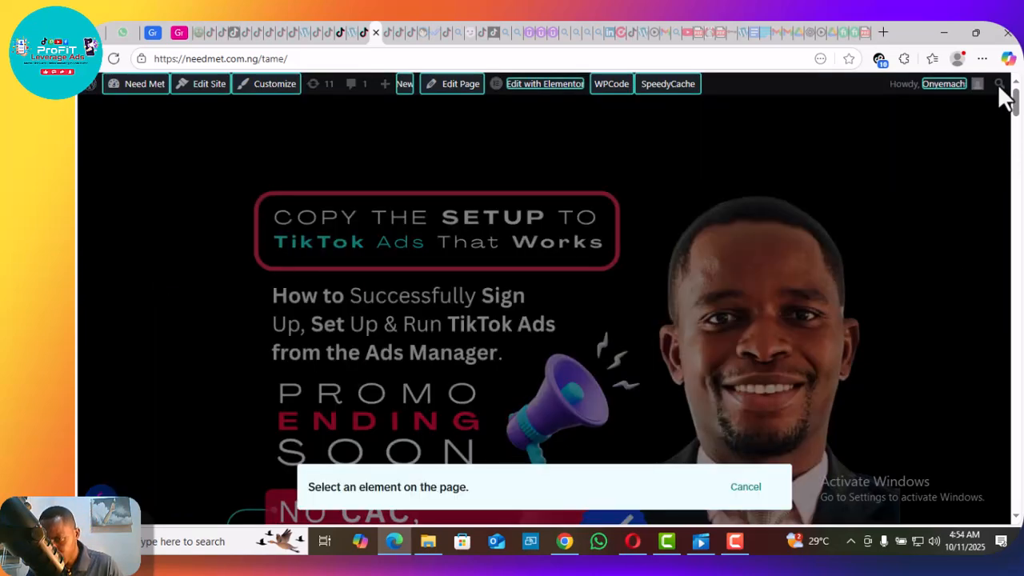
left_click_drag(1016, 106, 1016, 298)
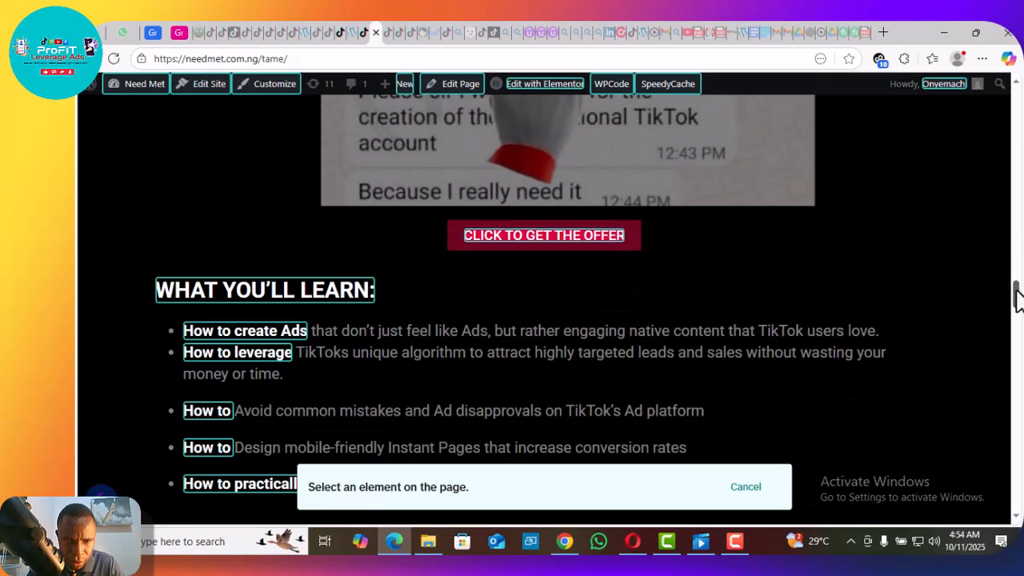
left_click(575, 235)
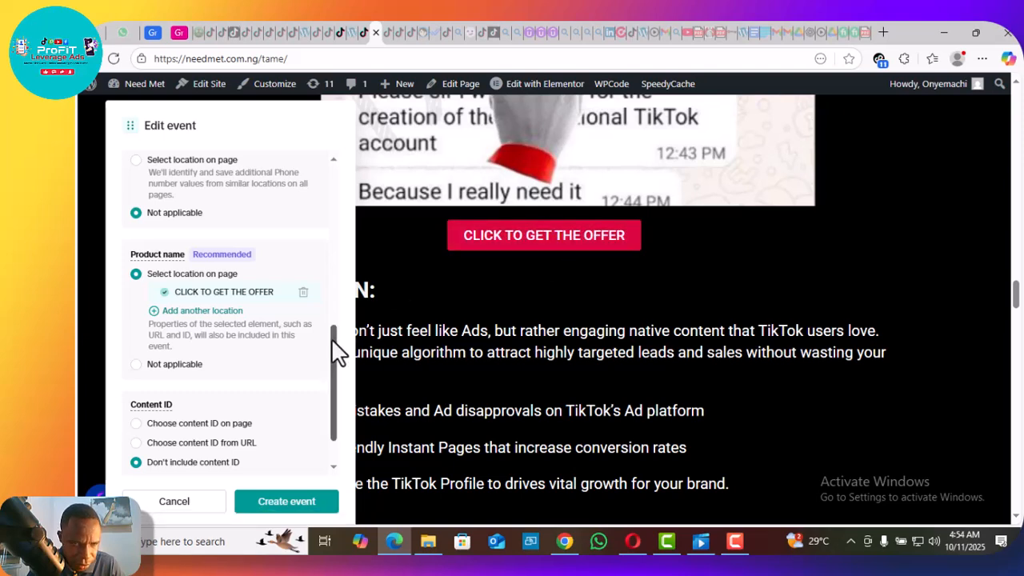
scroll(331, 352, "down", 2)
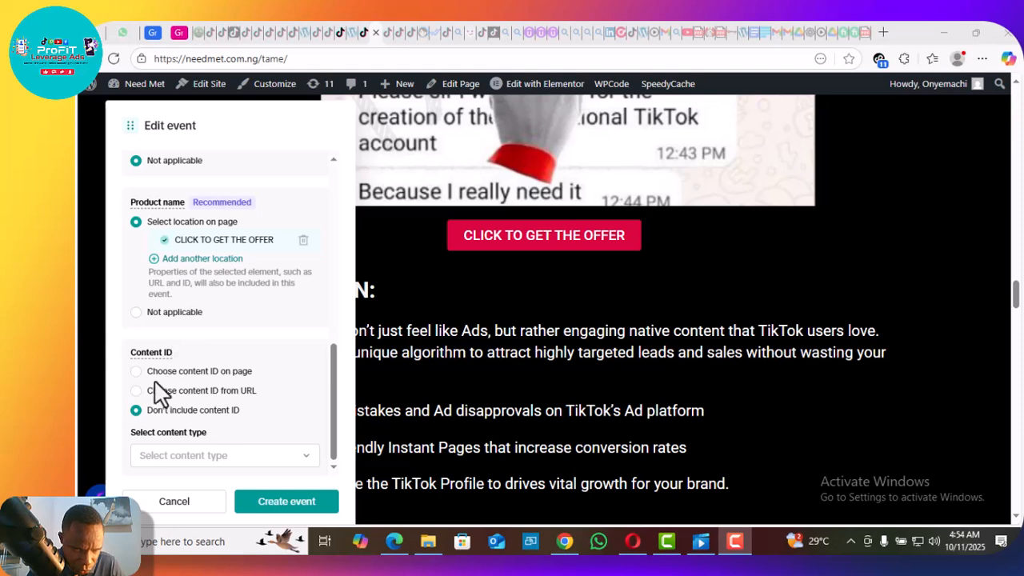
left_click(170, 455)
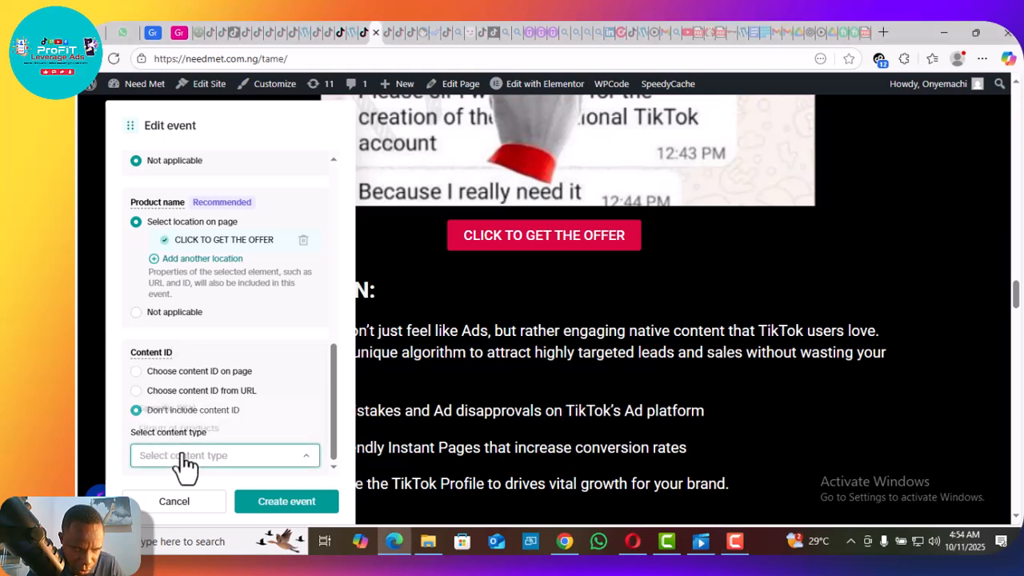
left_click(285, 503)
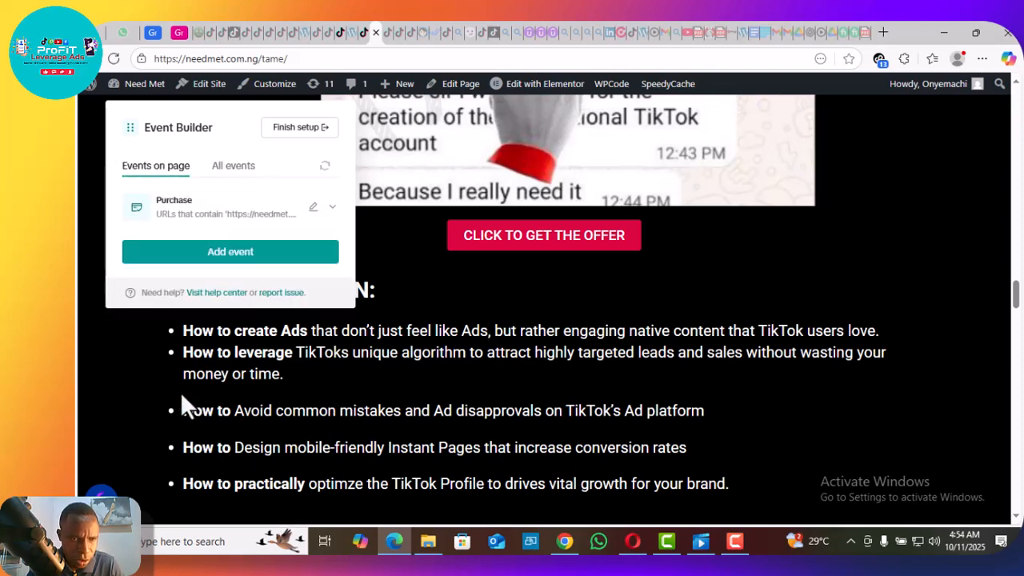
Add an Add to Cart event for the "CLICK TO GET THE OFFER" button, then finish the setup and exit Event Builder.
left_click(205, 258)
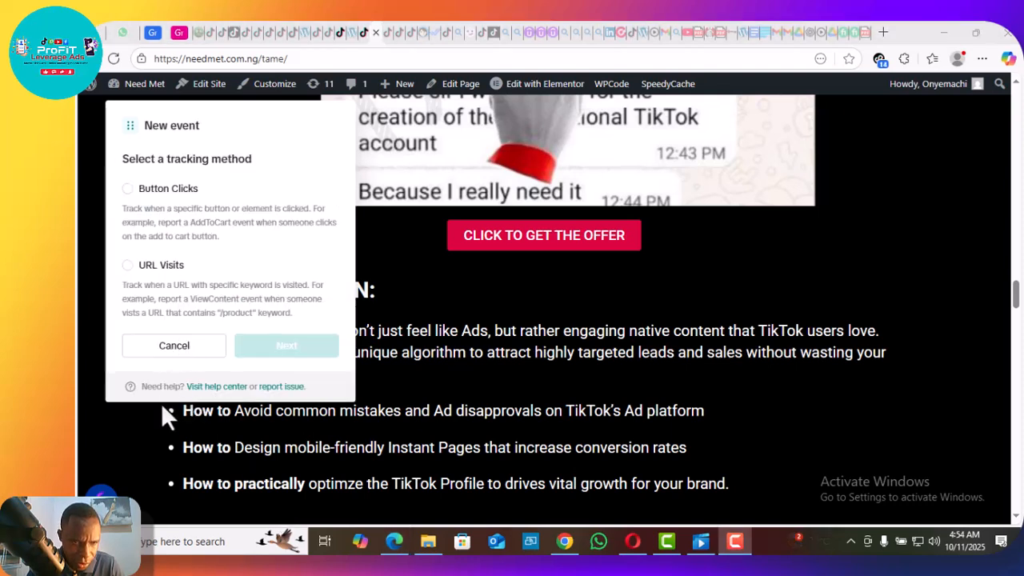
left_click(128, 266)
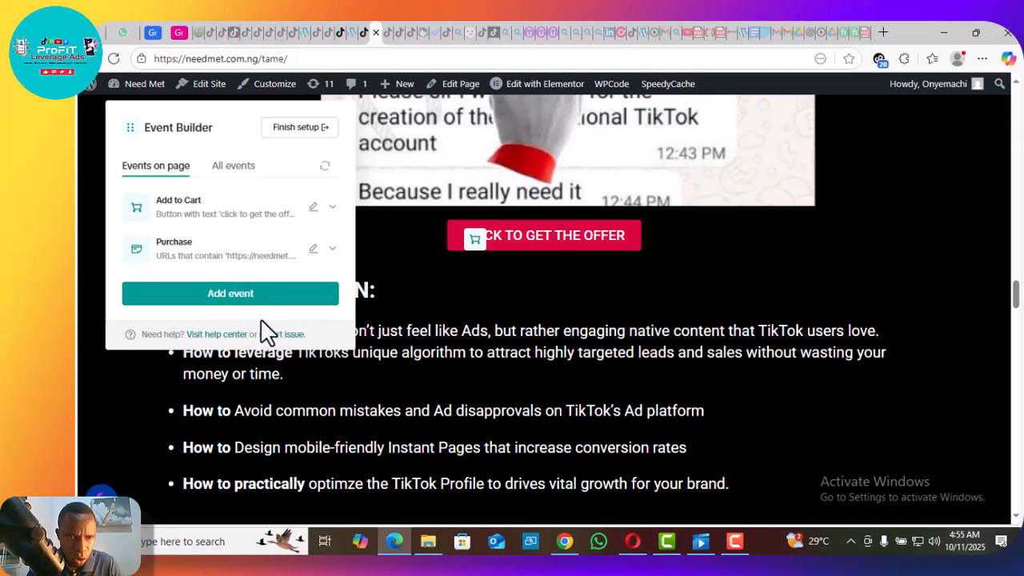
left_click(286, 130)
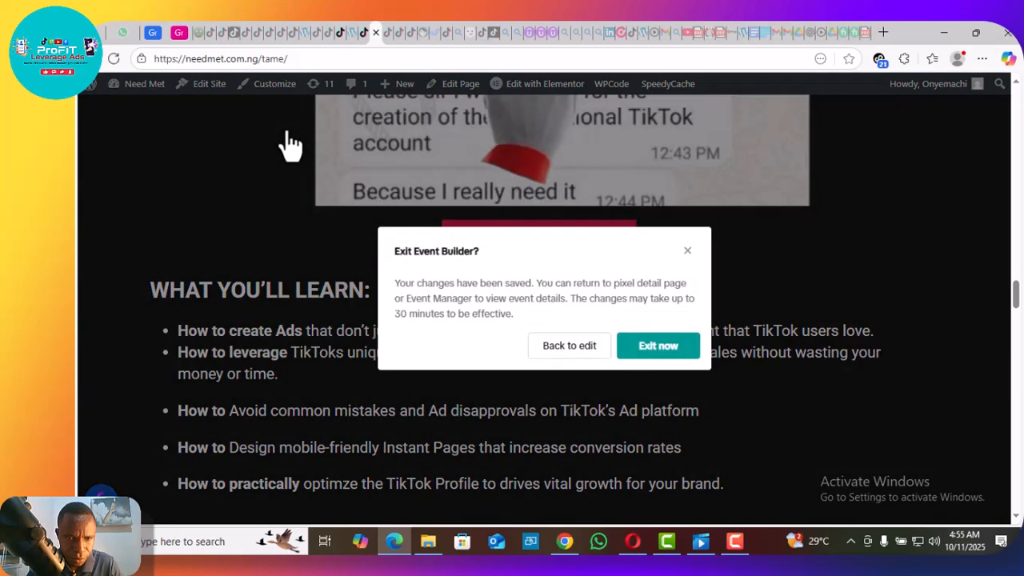
left_click(652, 350)
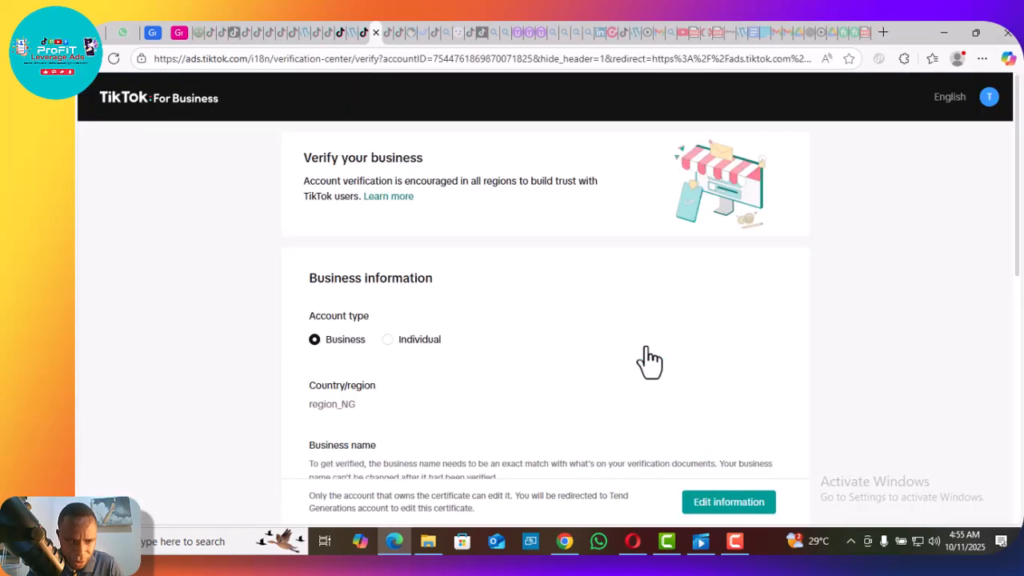
Return to the WordPress setup guide, advance it to the Testing stage and go to test events.
left_click(361, 30)
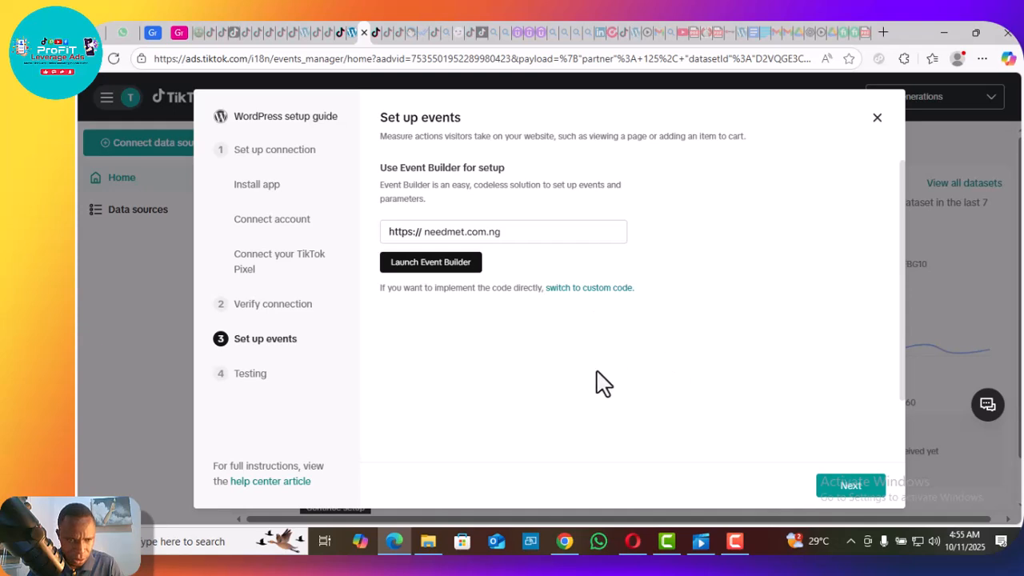
left_click(850, 486)
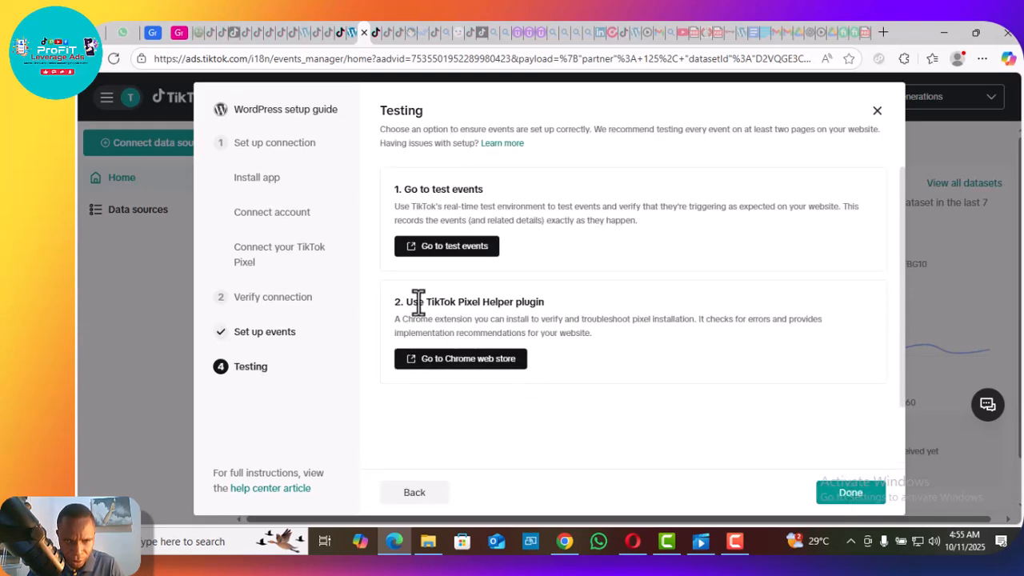
left_click(472, 264)
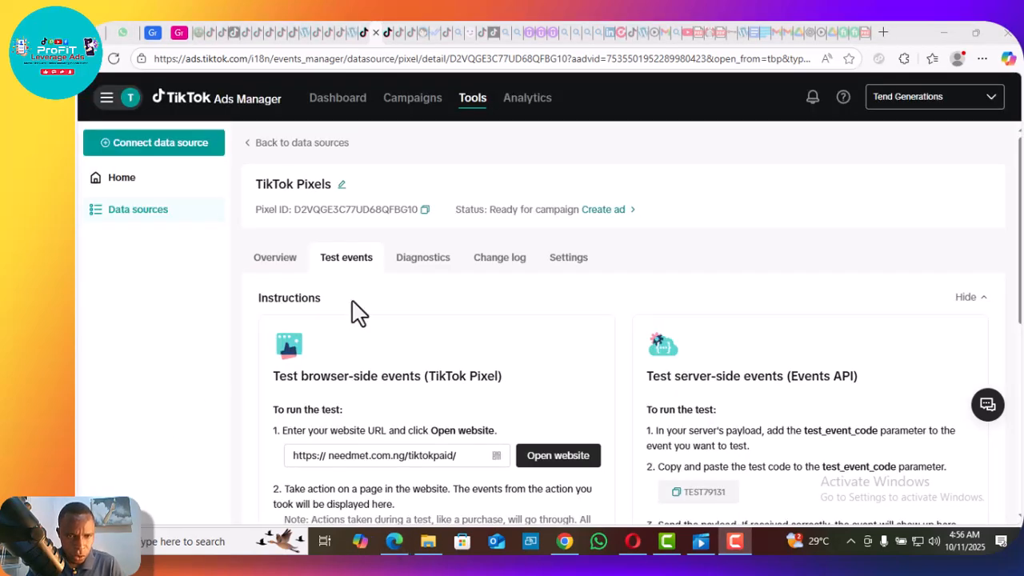
Run the browser-side event test on needmet.com.ng/tame and examine the recorded test event's details.
left_click(465, 457)
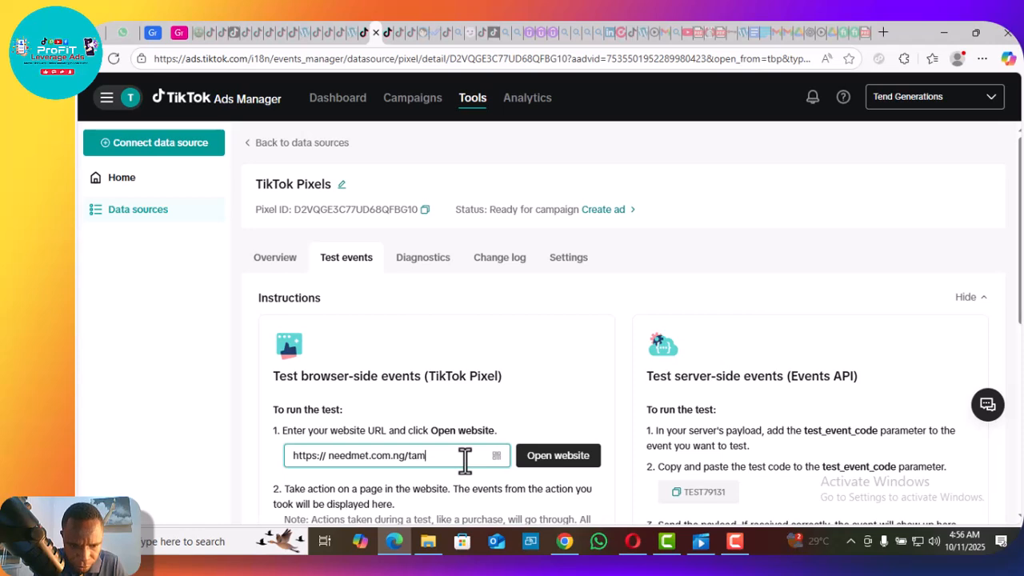
left_click(557, 464)
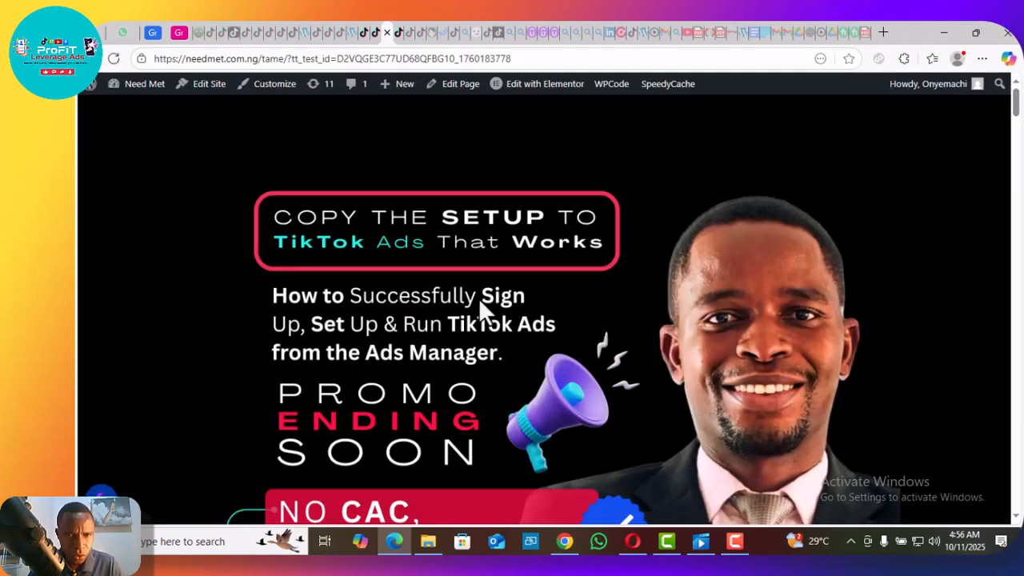
left_click(376, 33)
left_click(985, 297)
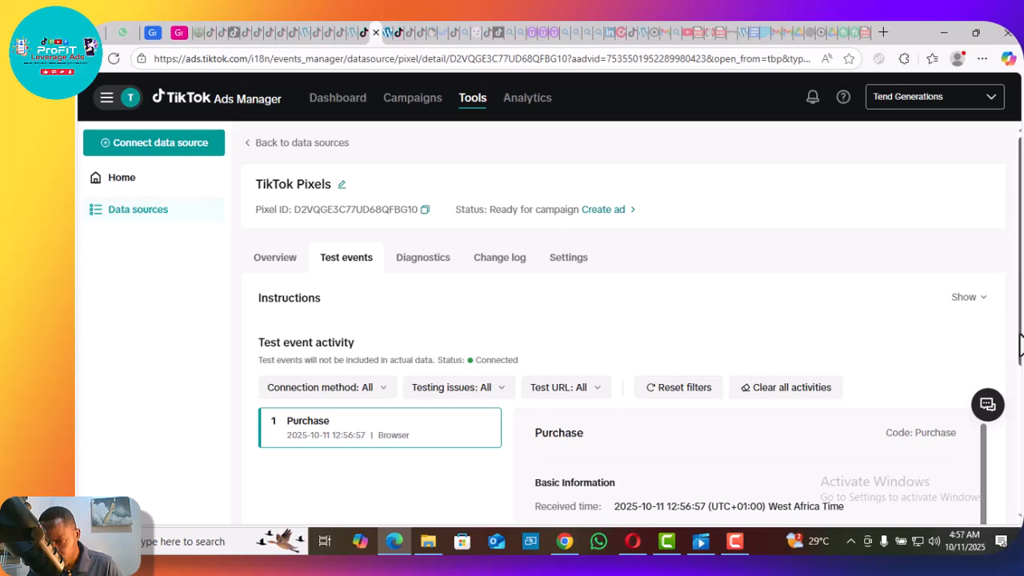
left_click_drag(1018, 332, 1021, 460)
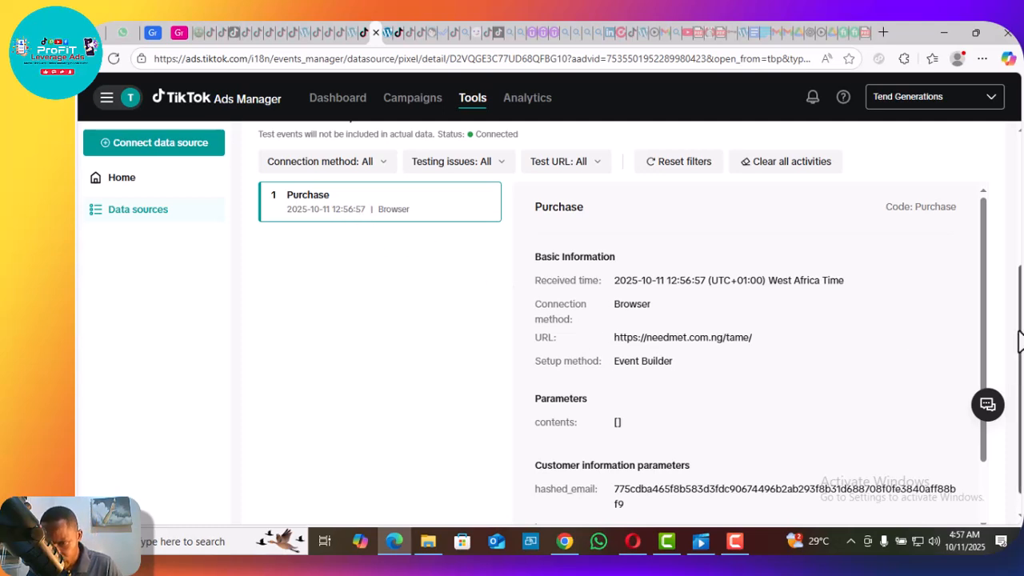
left_click_drag(1021, 341, 1021, 398)
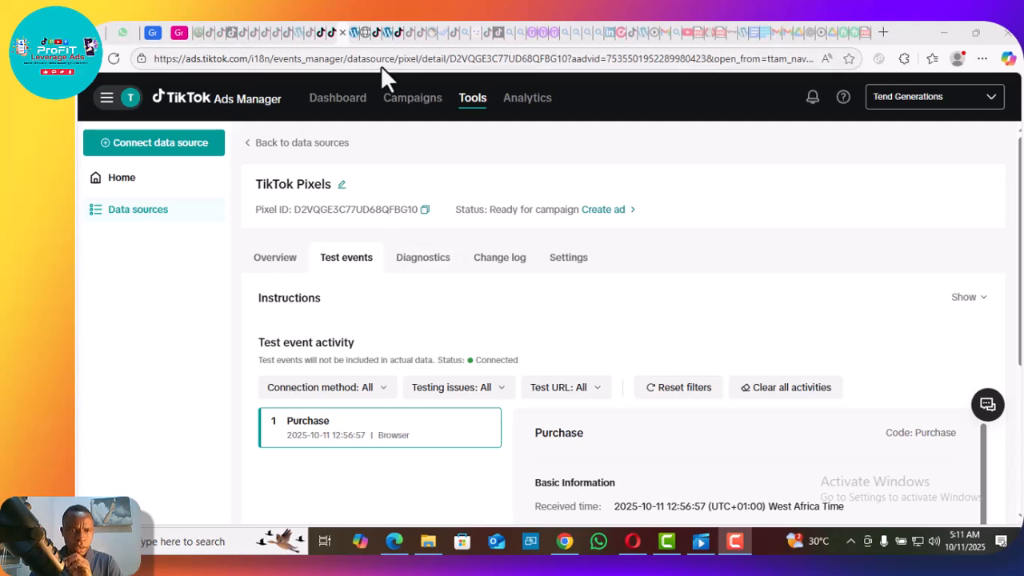
Go to the Chrome web store for TikTok Pixel Helper from the guide's Testing stage and switch to Chrome.
left_click(331, 33)
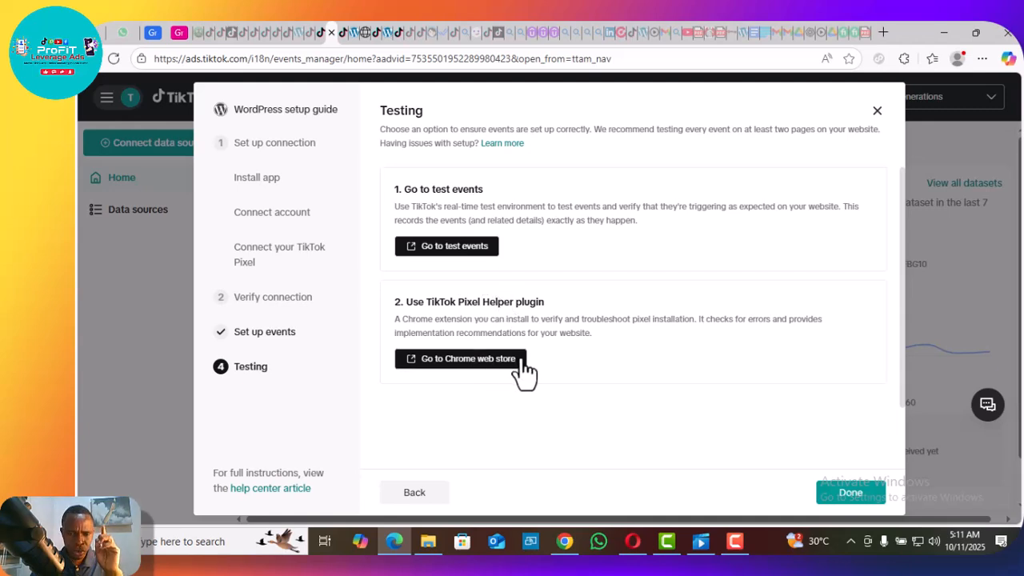
left_click(461, 359)
left_click(565, 543)
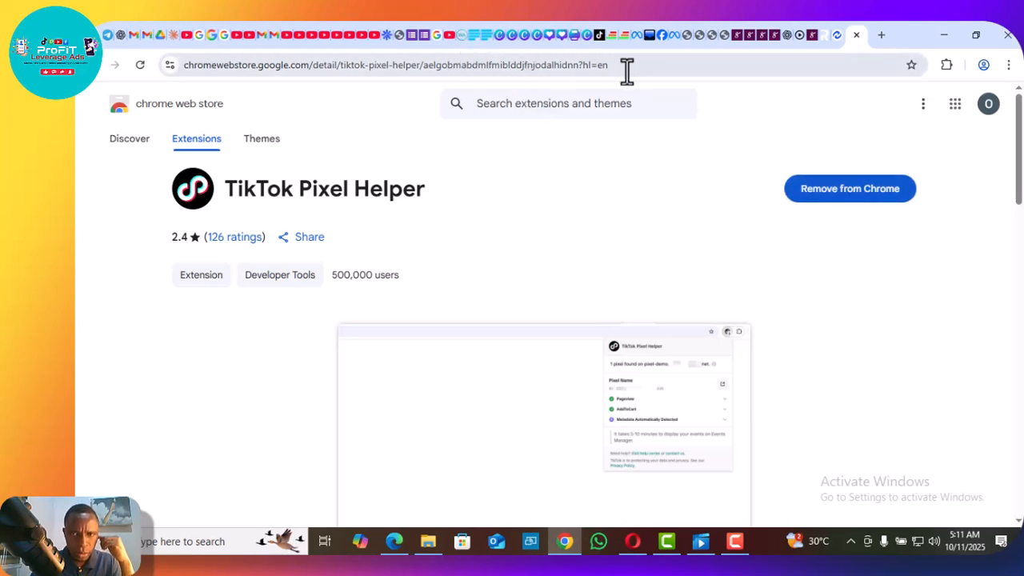
Load needmet.com.ng/tame in a new Chrome tab.
left_click(881, 35)
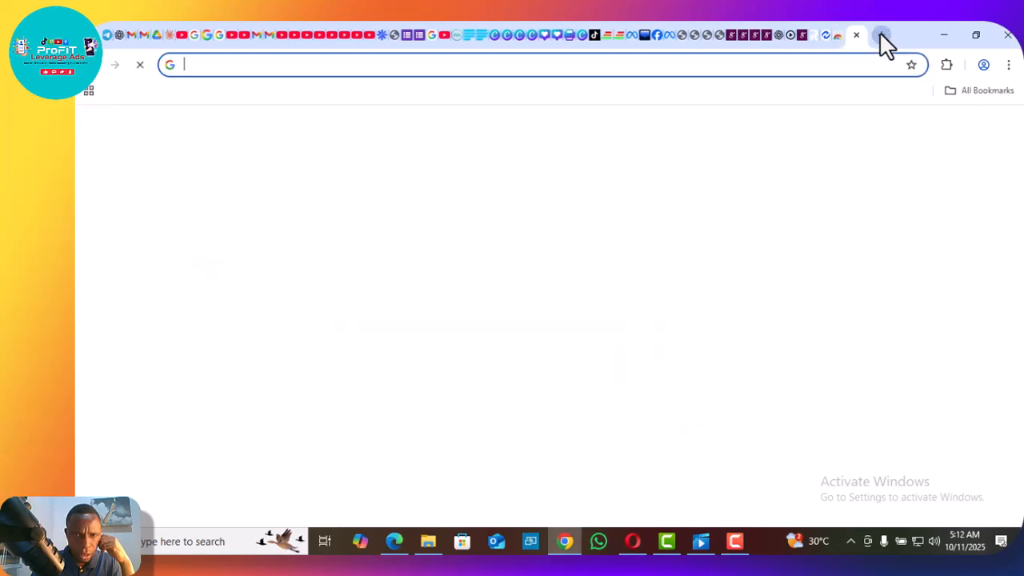
left_click(462, 74)
type("n")
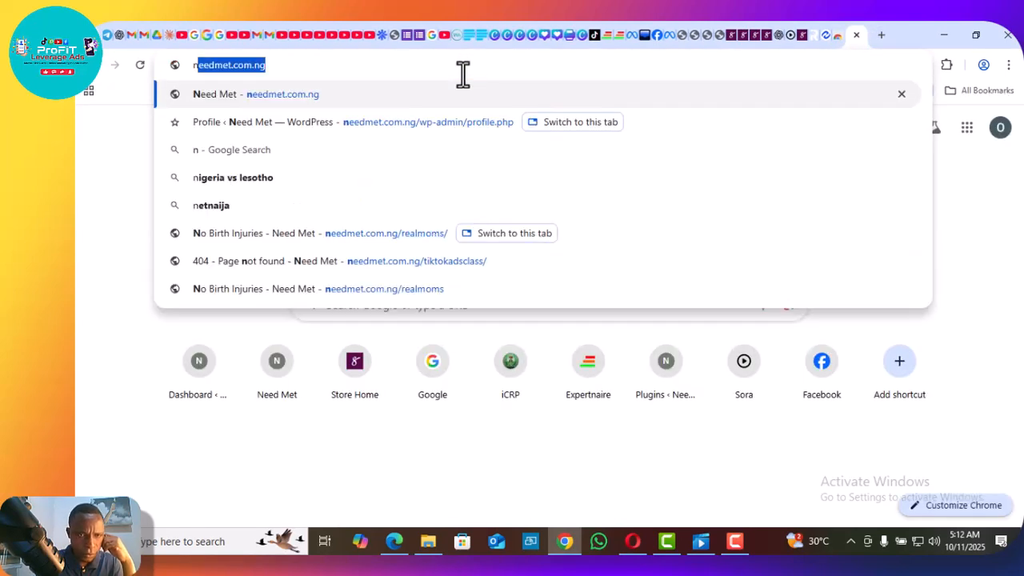
type("eedmet.com.ng/")
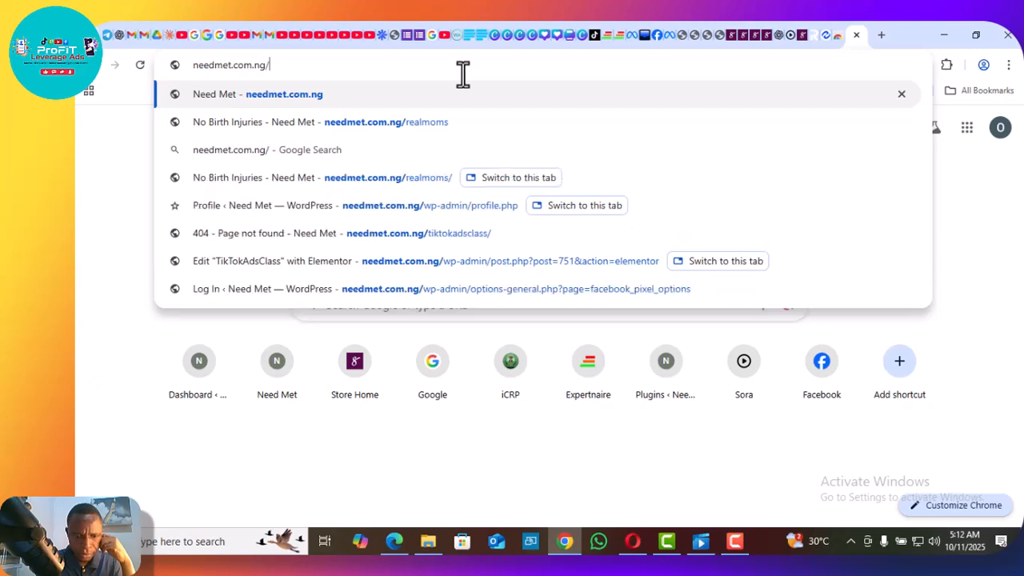
type("tam")
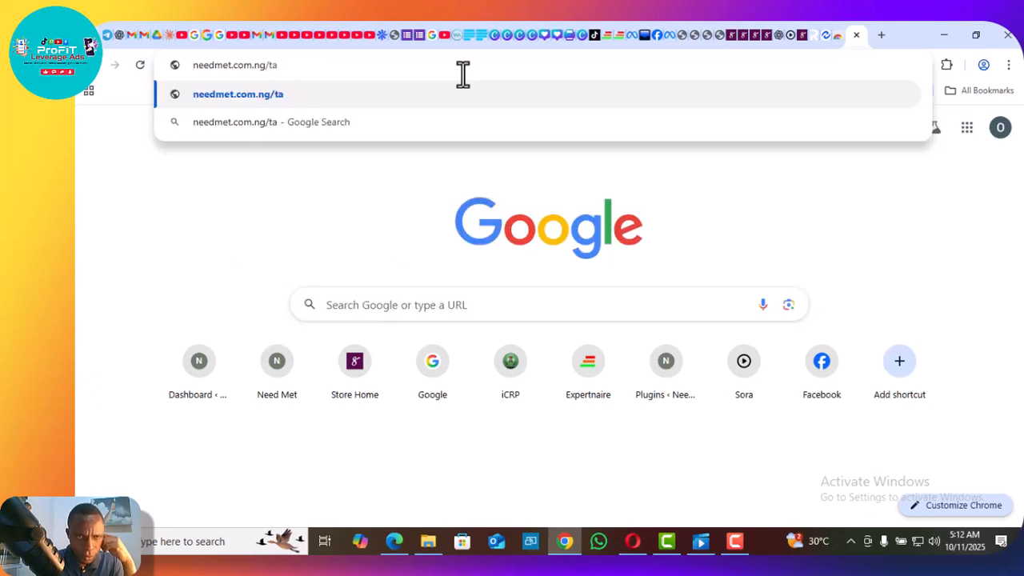
type("e")
key("Return")
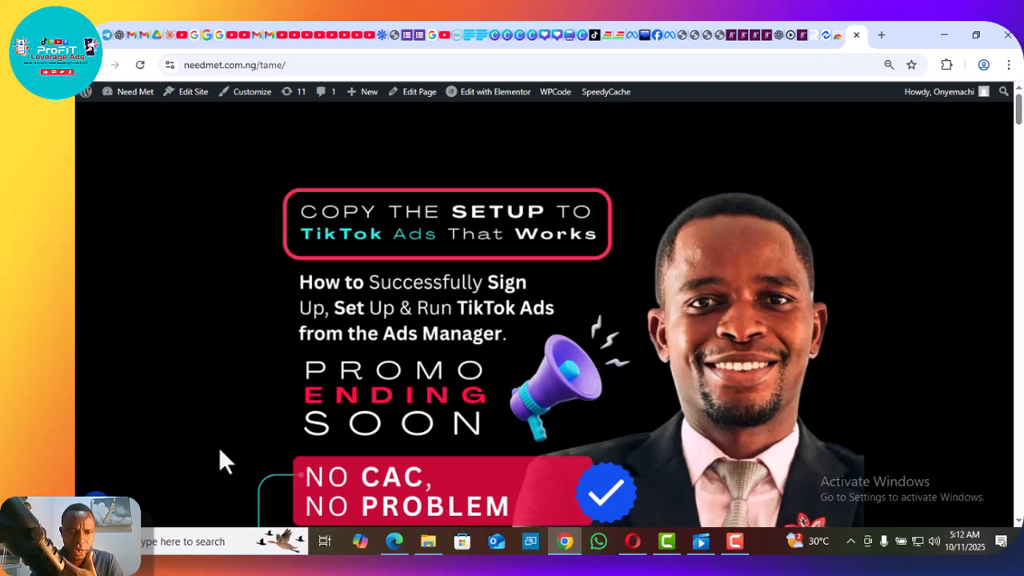
Inspect the pixel and its events on the needmet.com.ng/tame page with the TikTok Pixel Helper extension.
key("F9")
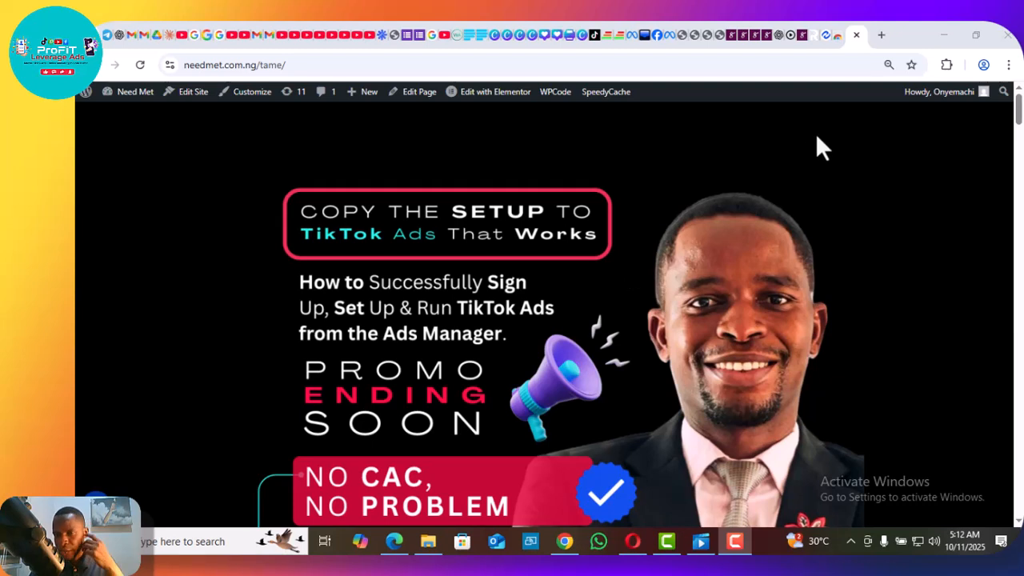
left_click(946, 65)
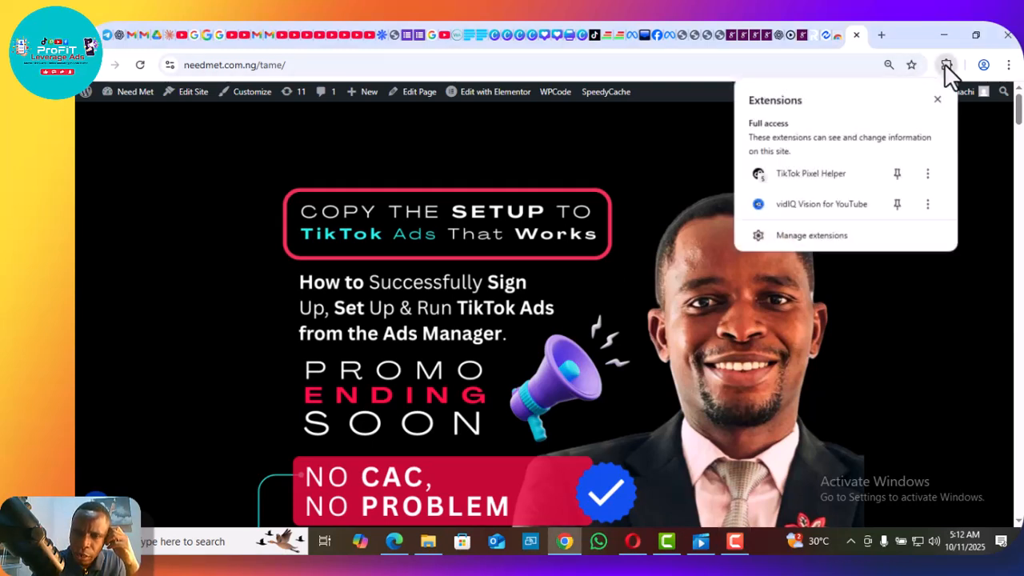
left_click(796, 175)
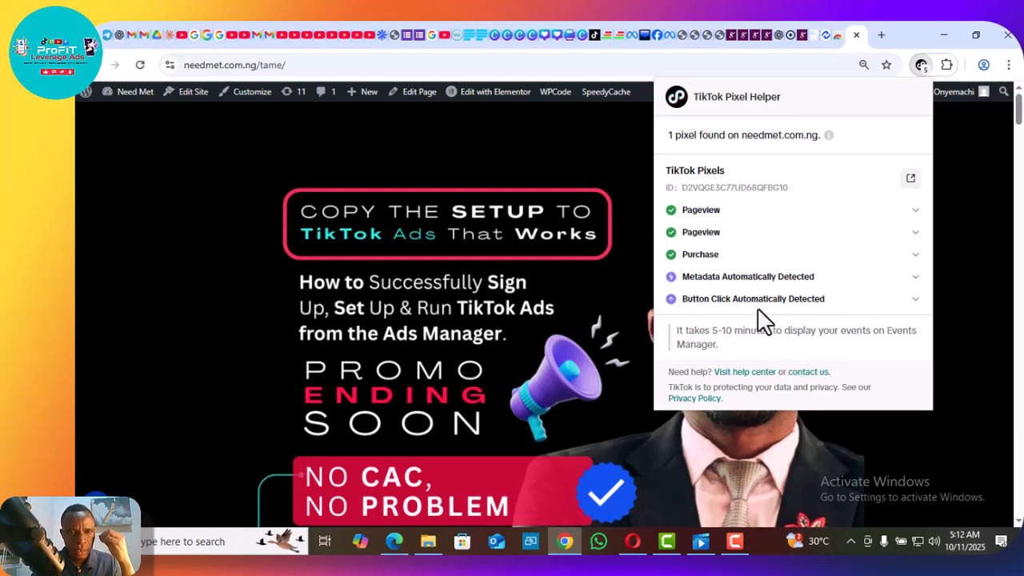
Switch back to the WordPress setup guide in Edge and complete its Testing stage.
left_click(394, 543)
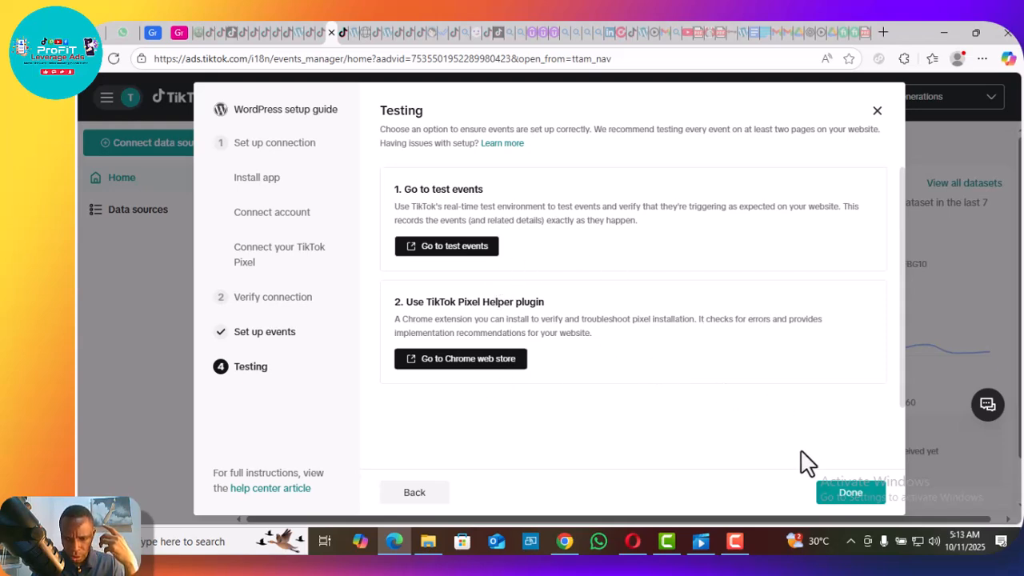
left_click(852, 503)
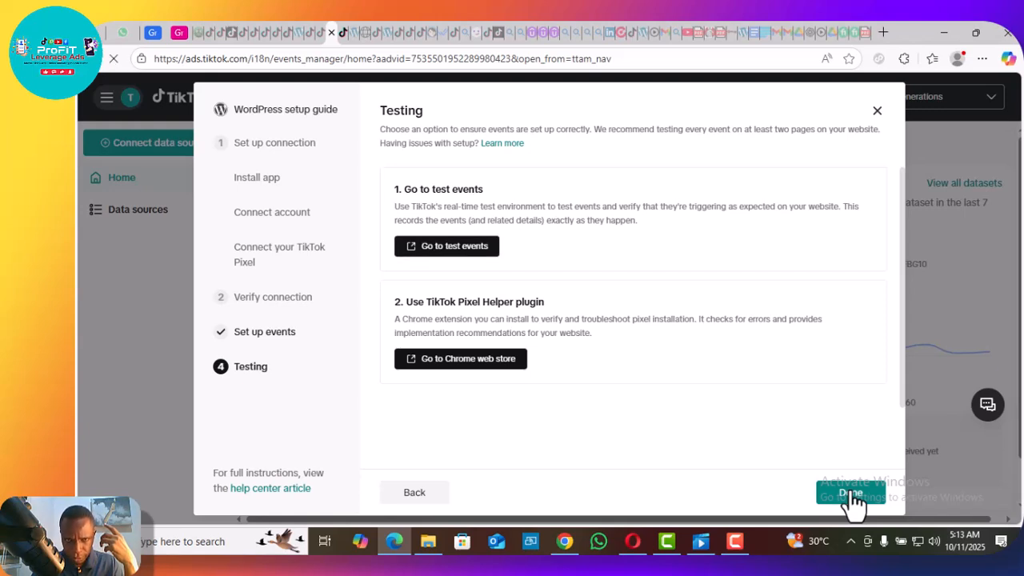